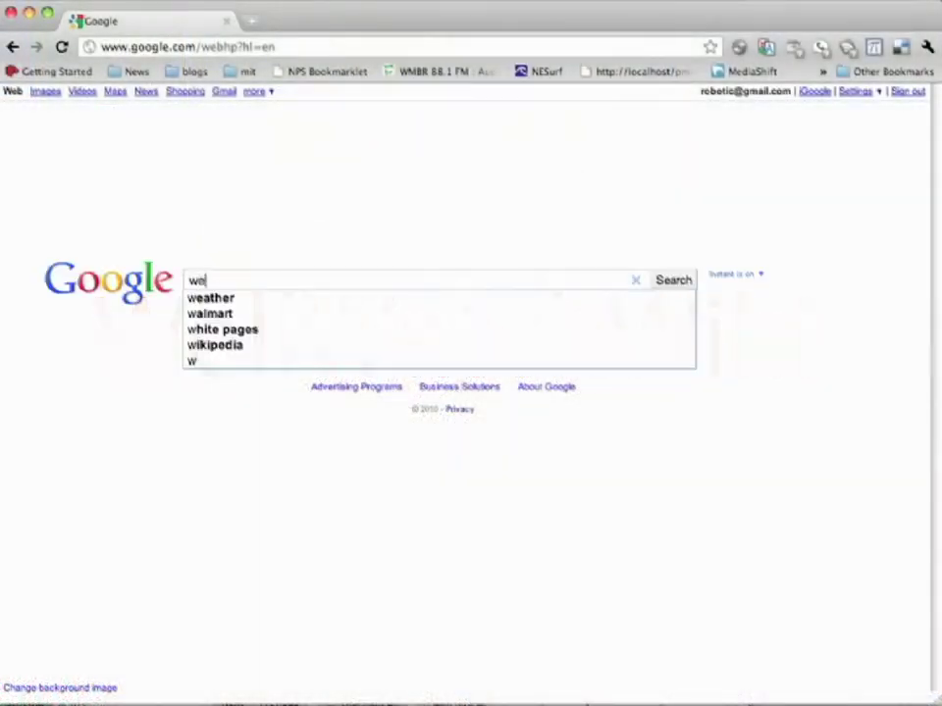
# Step: Search Google for 'wellwatch mit' and open the Drillwell result for the WellWatch wiki
pyautogui.write('at')
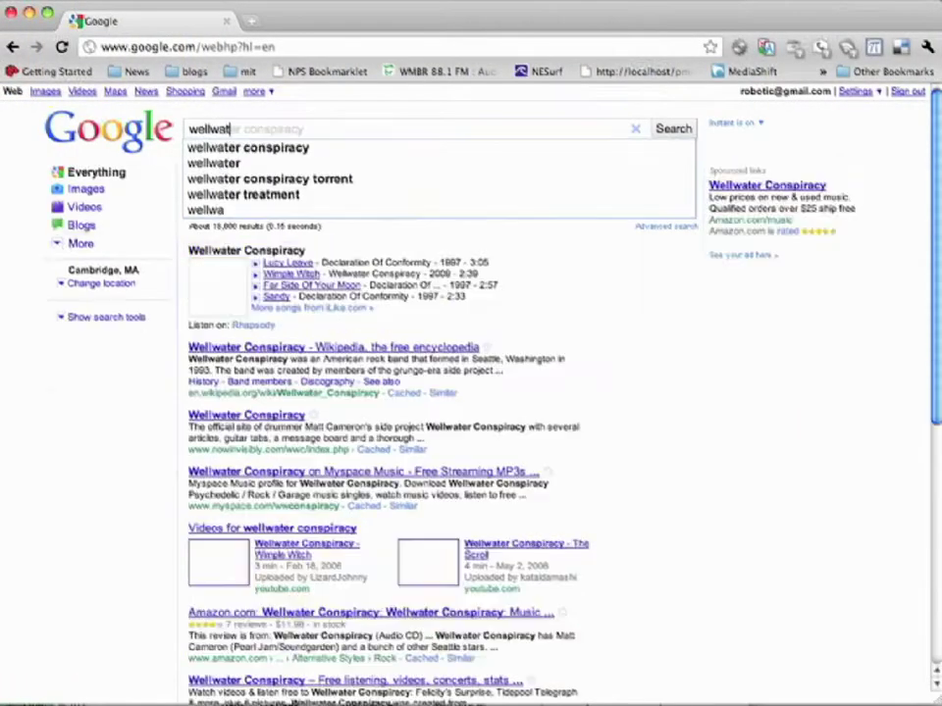
pyautogui.write('ch mit')
pyautogui.press('Return')
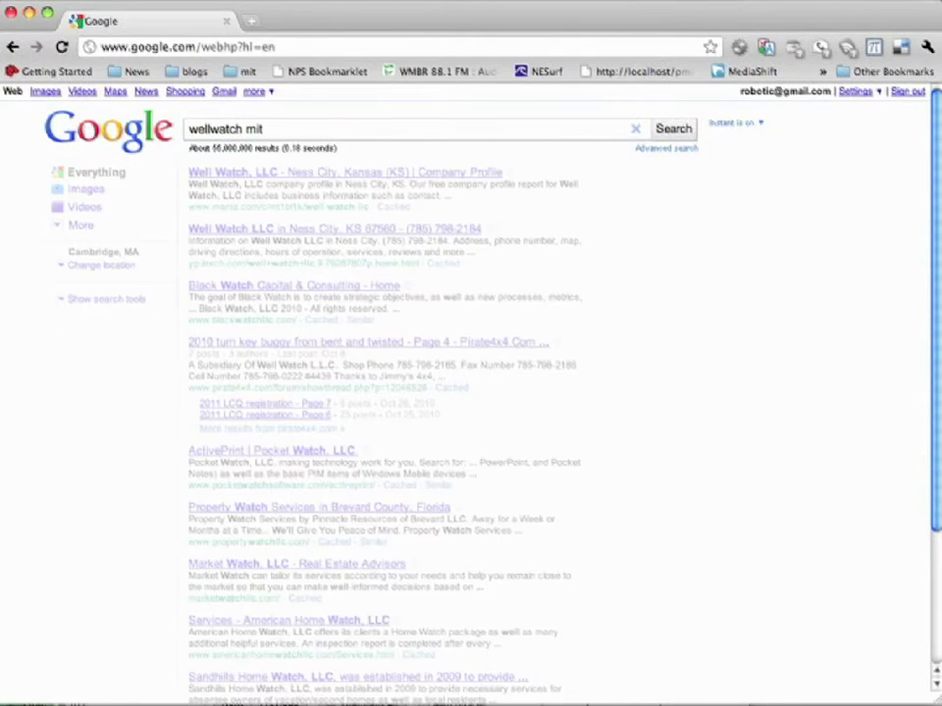
pyautogui.click(211, 175)
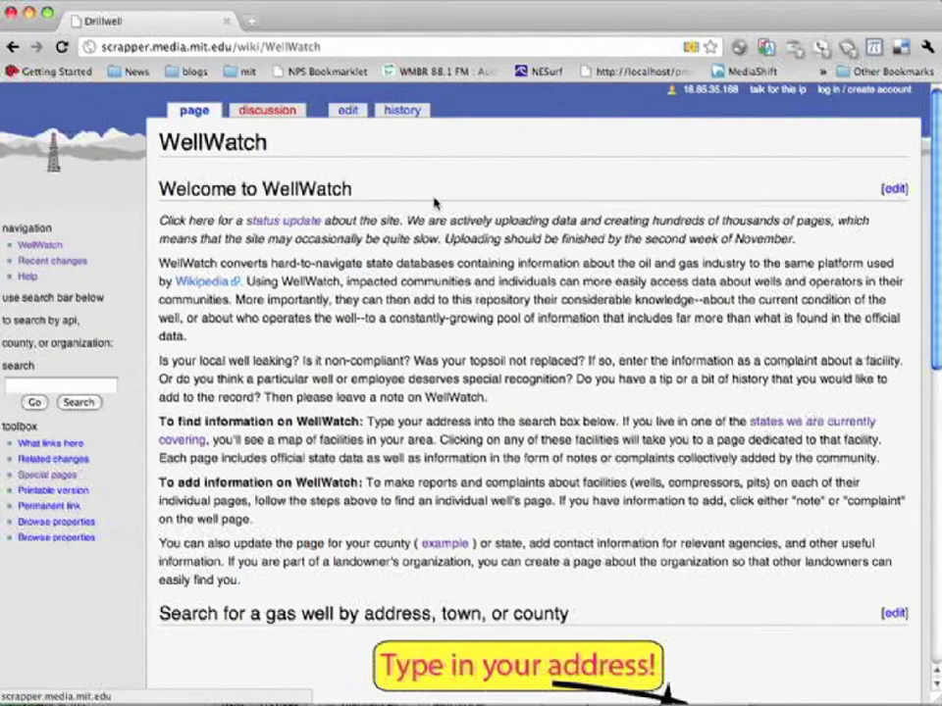
# Step: Search the well map for the address 'Silt, colorado'
pyautogui.scroll(-5, 437, 202)
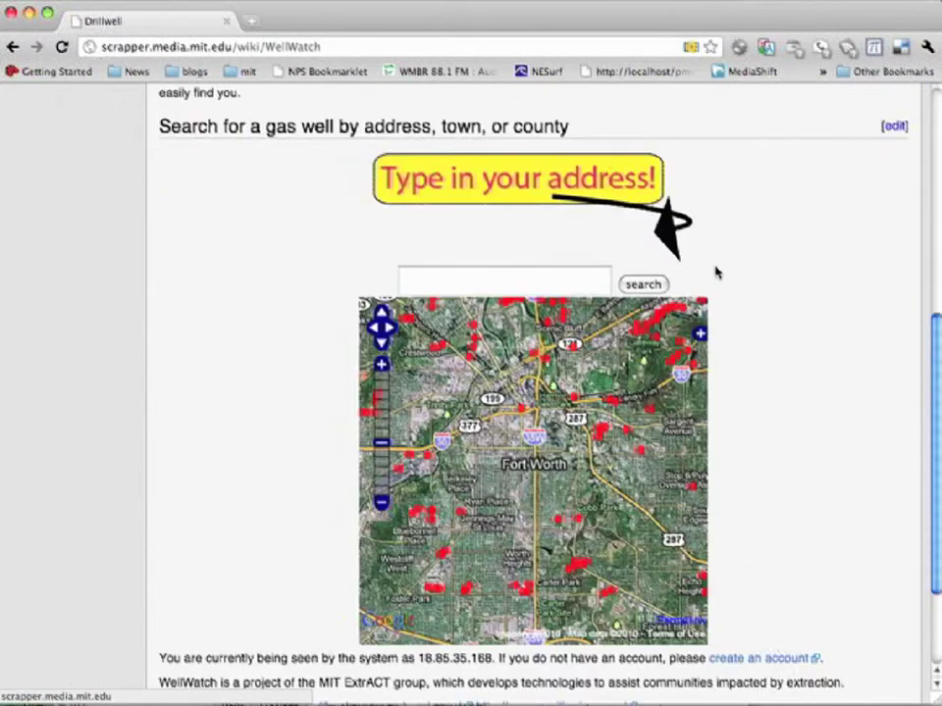
pyautogui.click(559, 281)
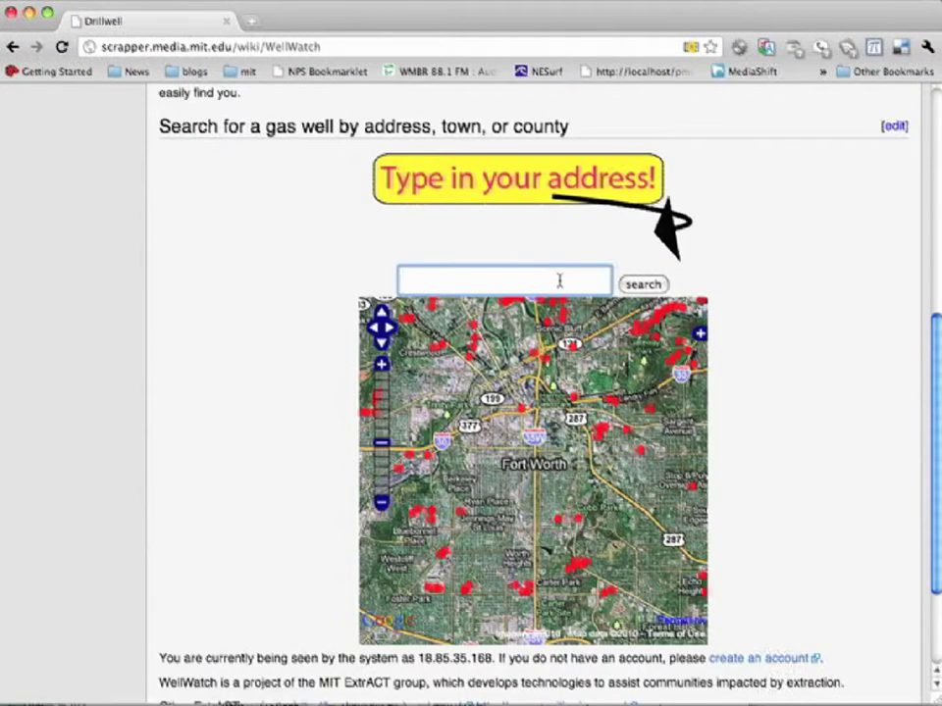
pyautogui.write('Silt, colo')
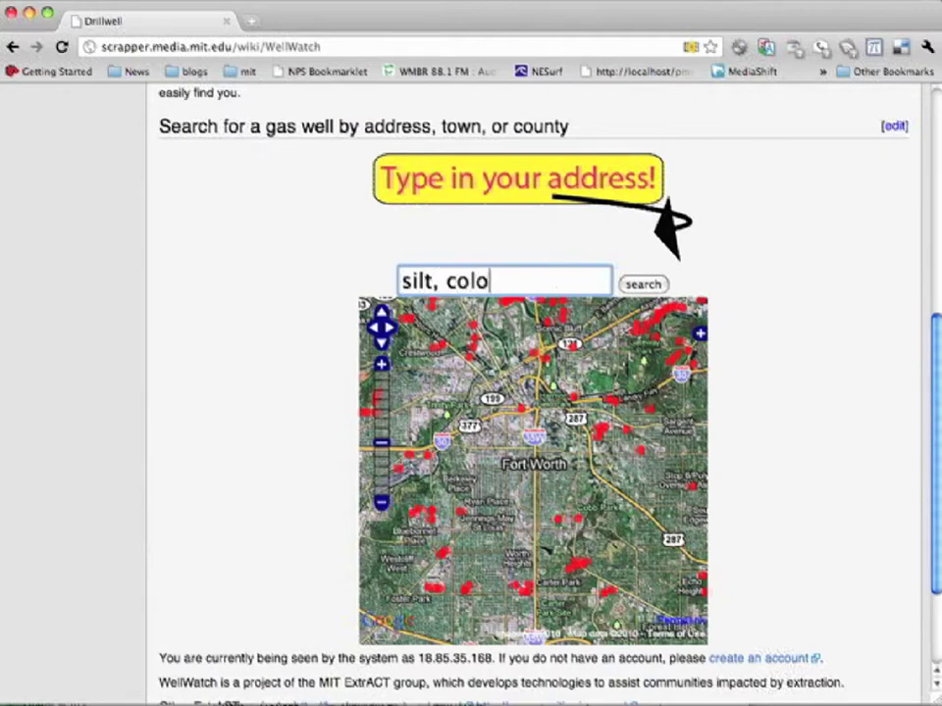
pyautogui.write('rado')
pyautogui.press('Return')
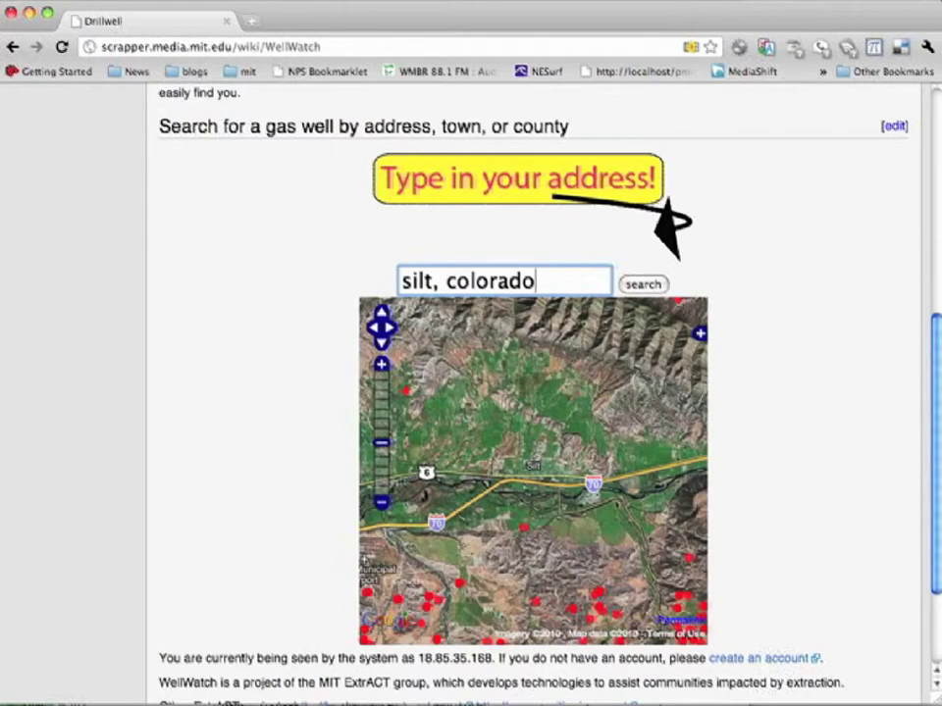
pyautogui.moveTo(437, 410); pyautogui.dragTo(540, 286)
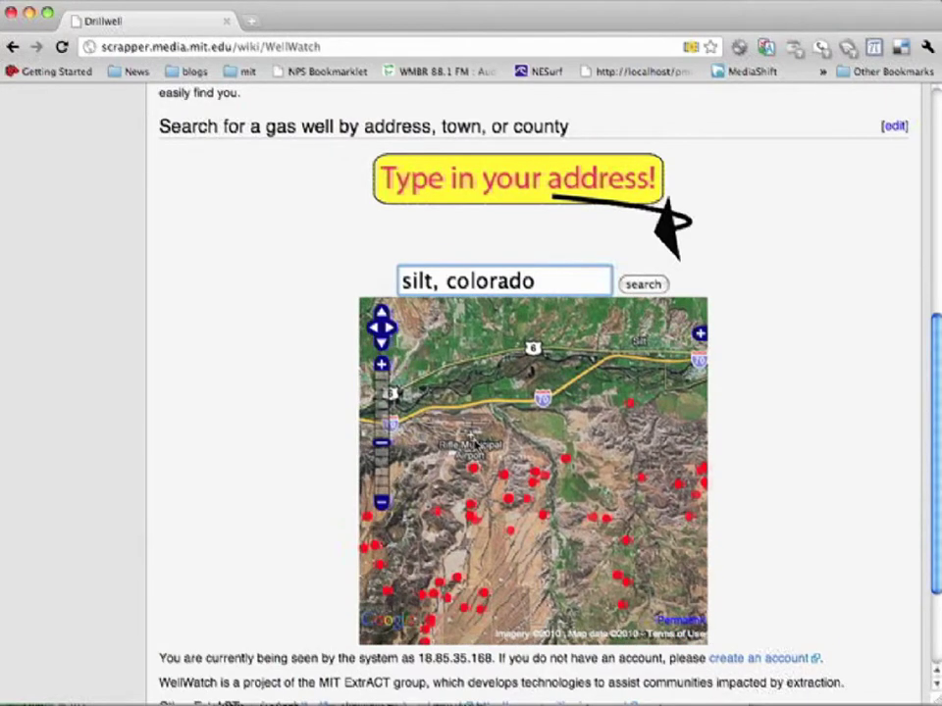
pyautogui.moveTo(481, 477); pyautogui.dragTo(525, 438)
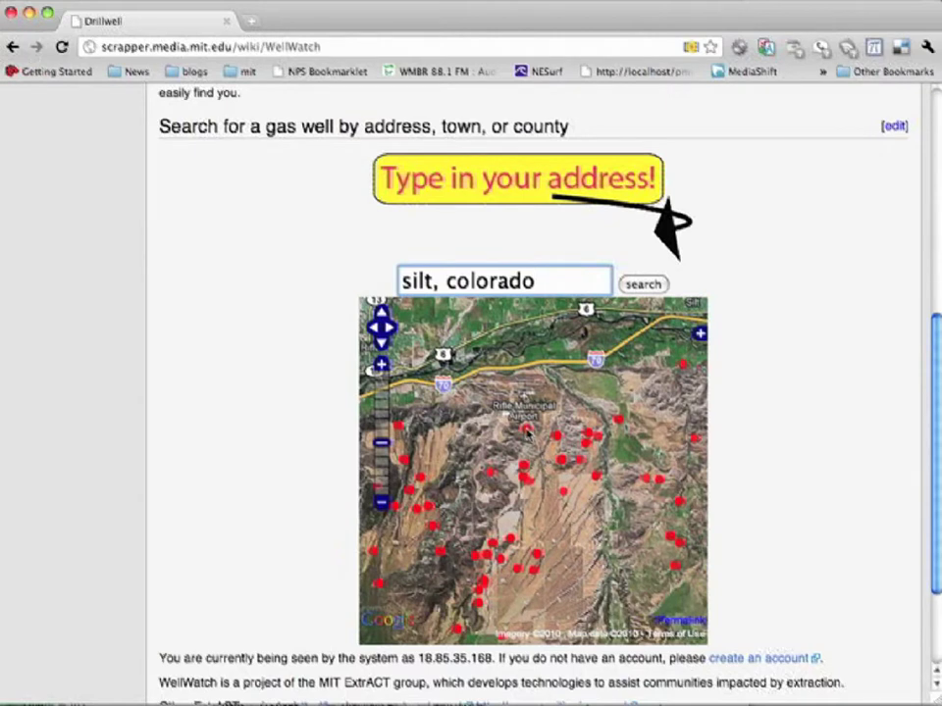
pyautogui.click(527, 431)
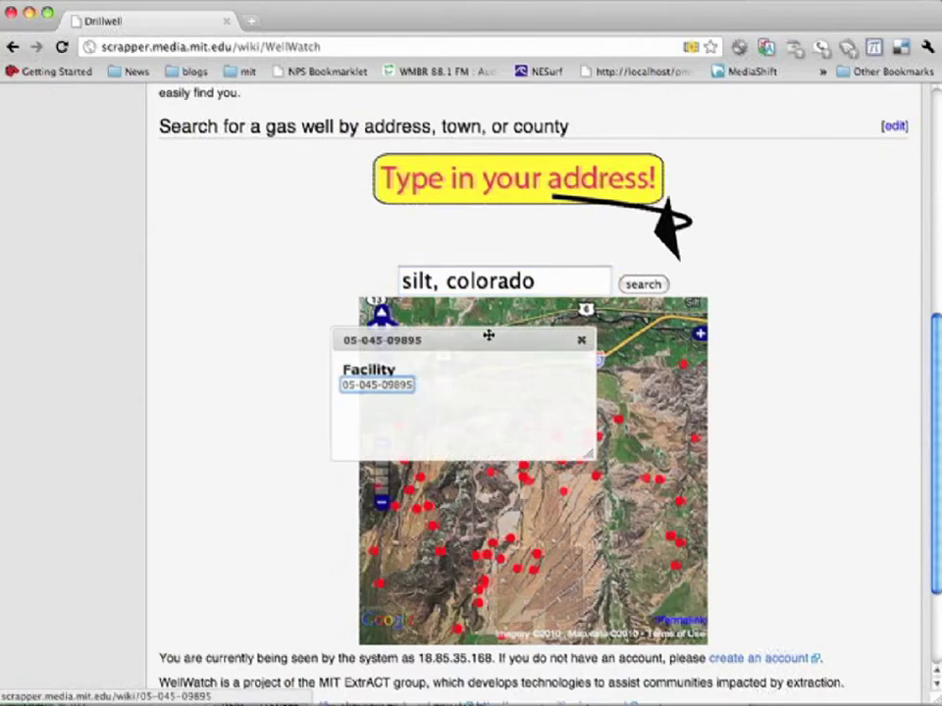
pyautogui.moveTo(489, 335); pyautogui.dragTo(740, 401)
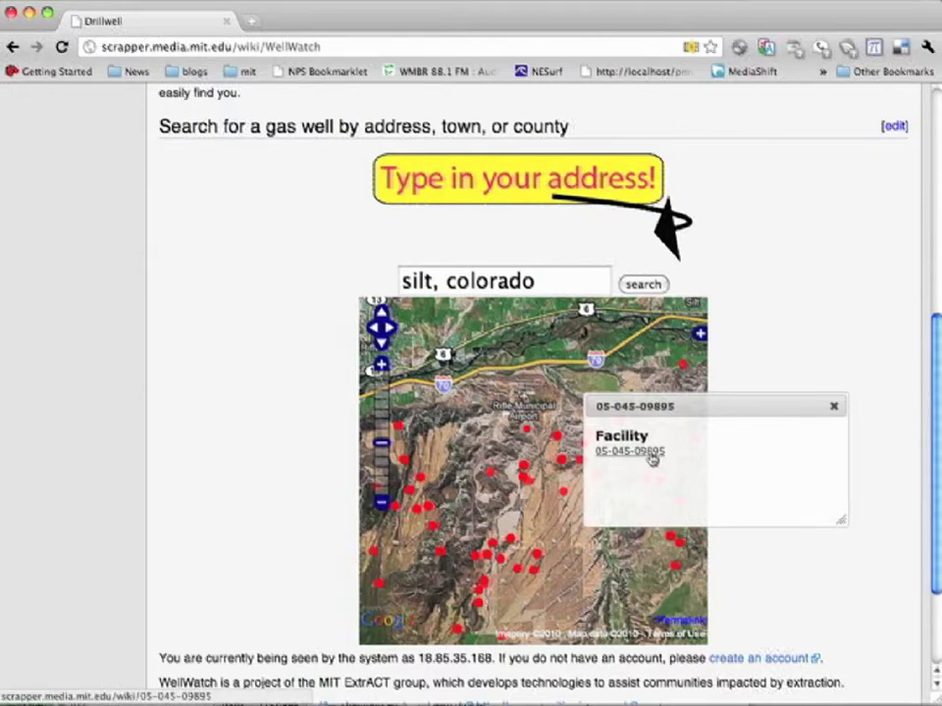
pyautogui.click(652, 453)
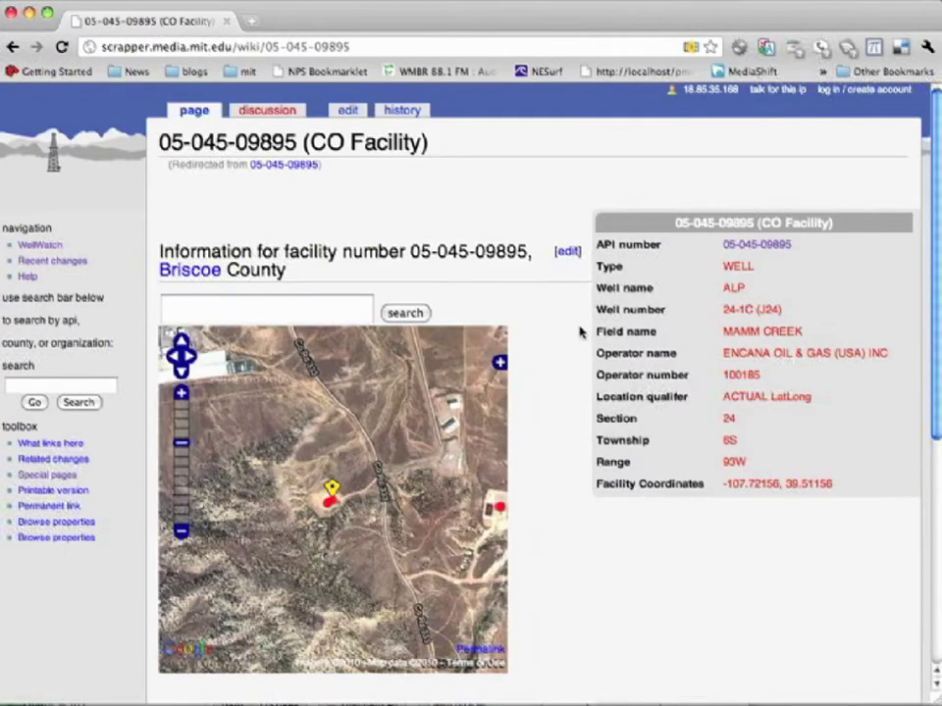
pyautogui.scroll(-1, 579, 332)
pyautogui.scroll(-6, 579, 332)
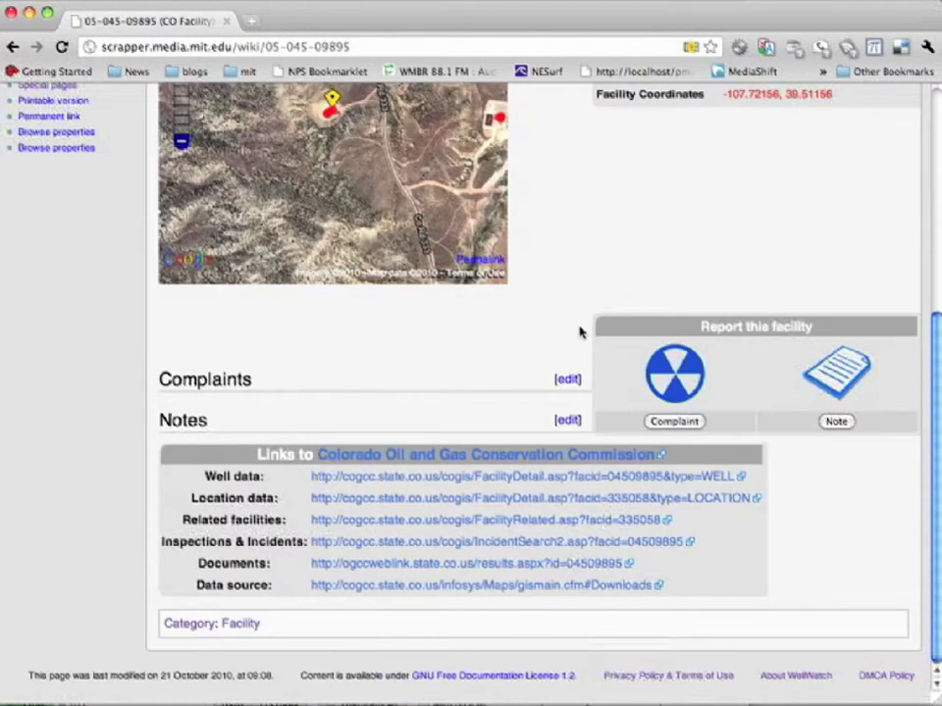
pyautogui.scroll(7, 578, 324)
pyautogui.scroll(-7, 559, 330)
pyautogui.scroll(7, 557, 333)
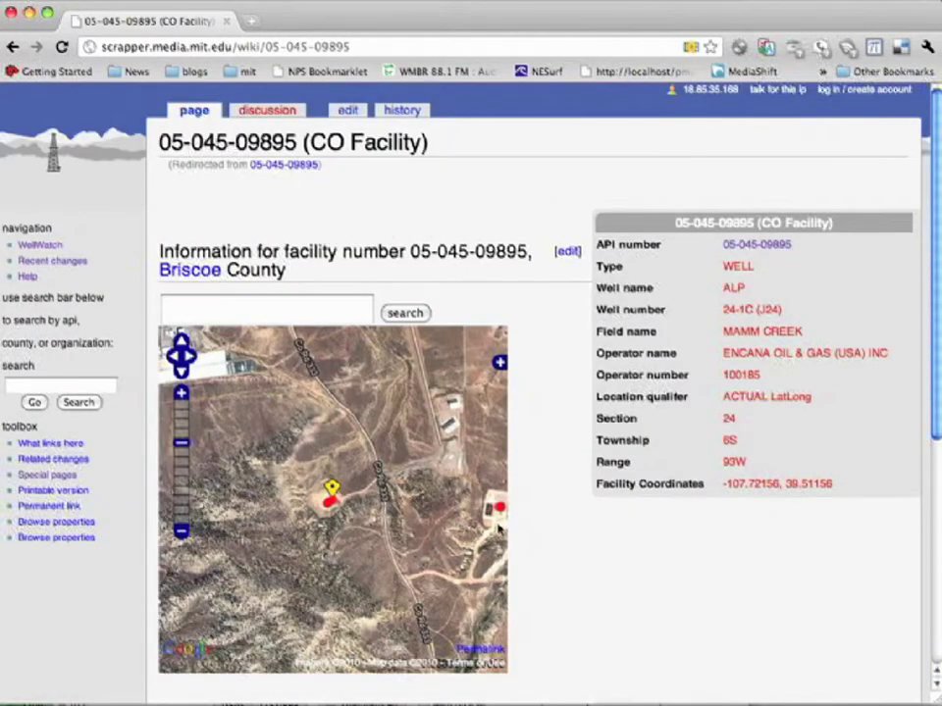
pyautogui.click(182, 392)
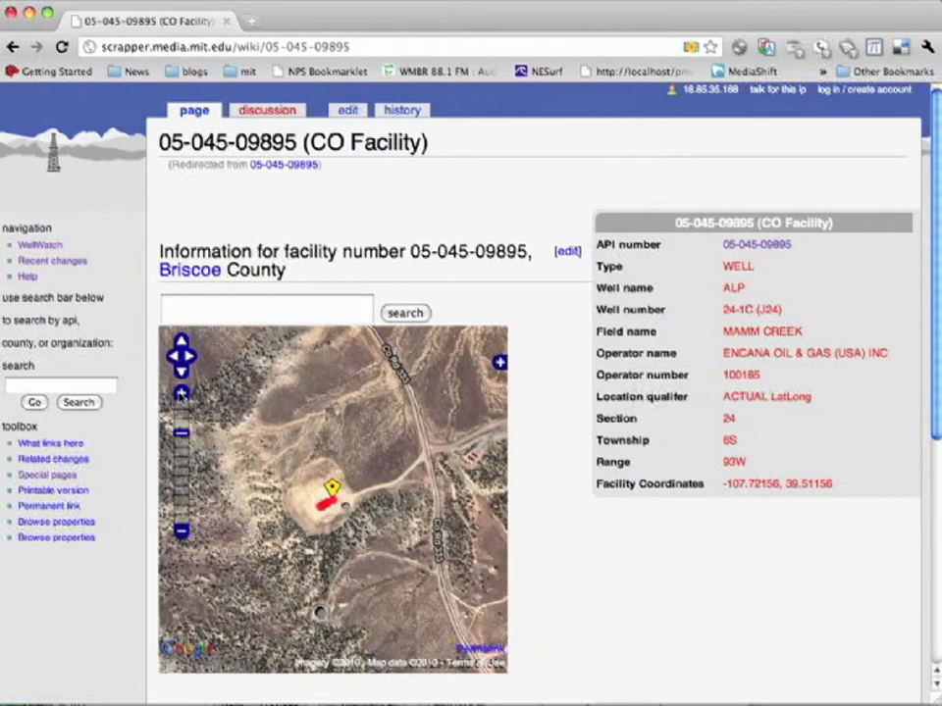
pyautogui.click(182, 393)
pyautogui.moveTo(336, 530); pyautogui.dragTo(389, 467)
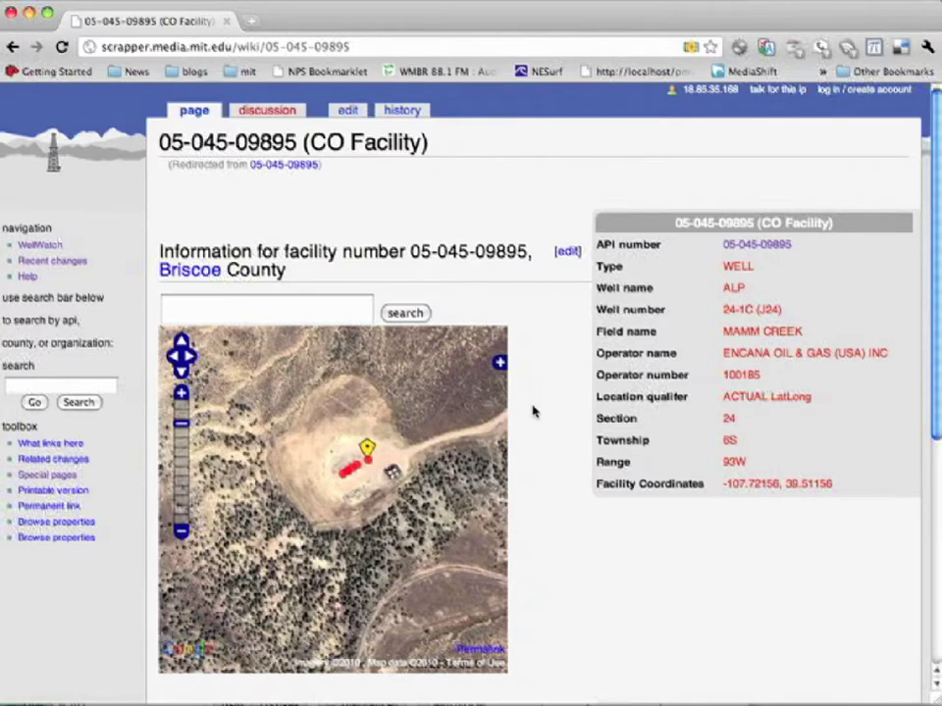
pyautogui.scroll(-5, 533, 410)
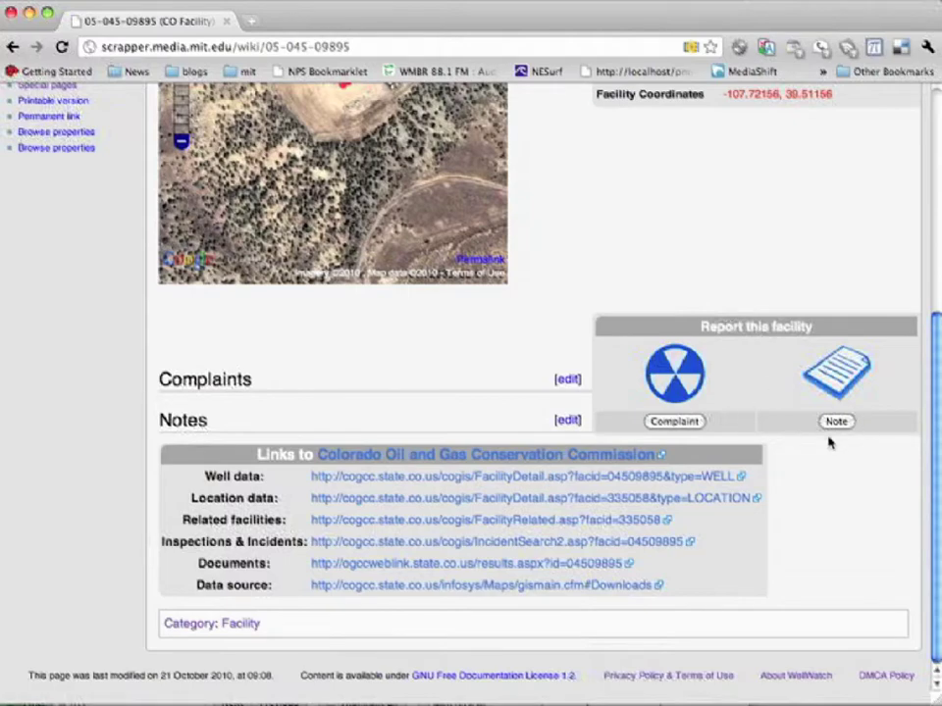
pyautogui.scroll(3, 553, 312)
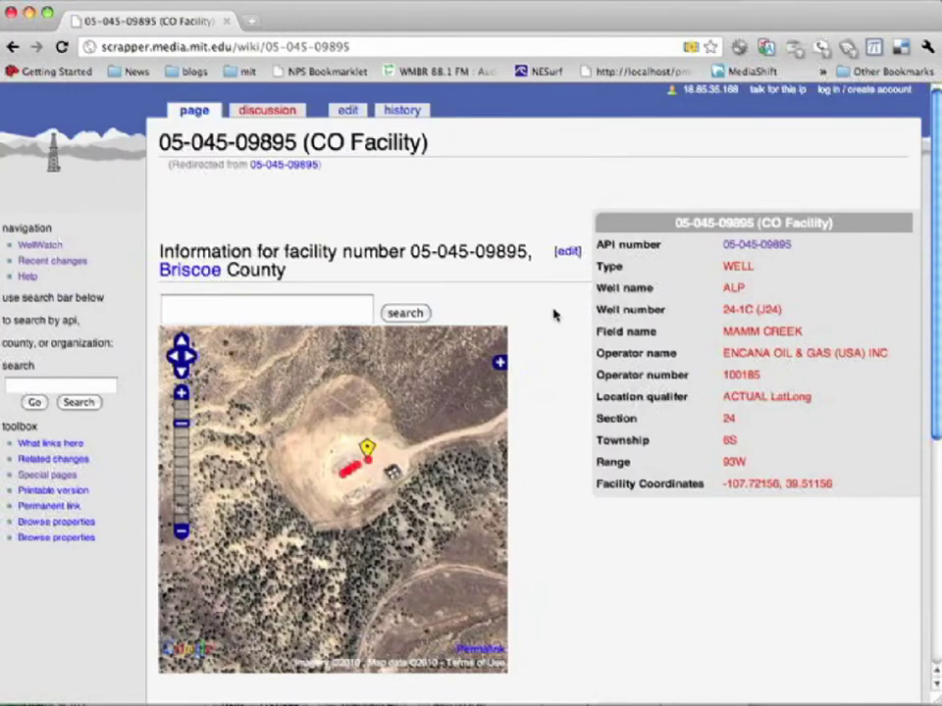
pyautogui.scroll(-3, 552, 314)
pyautogui.click(835, 421)
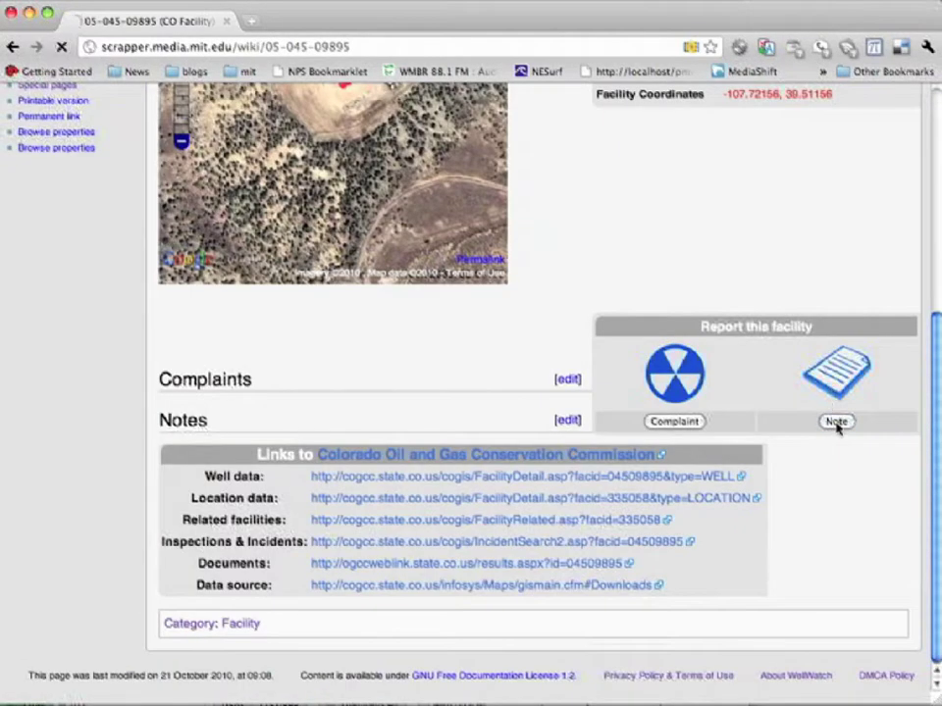
# Step: Save note 'Airport wells' saying the wells are visible when landing at rifle airport
pyautogui.click(480, 231)
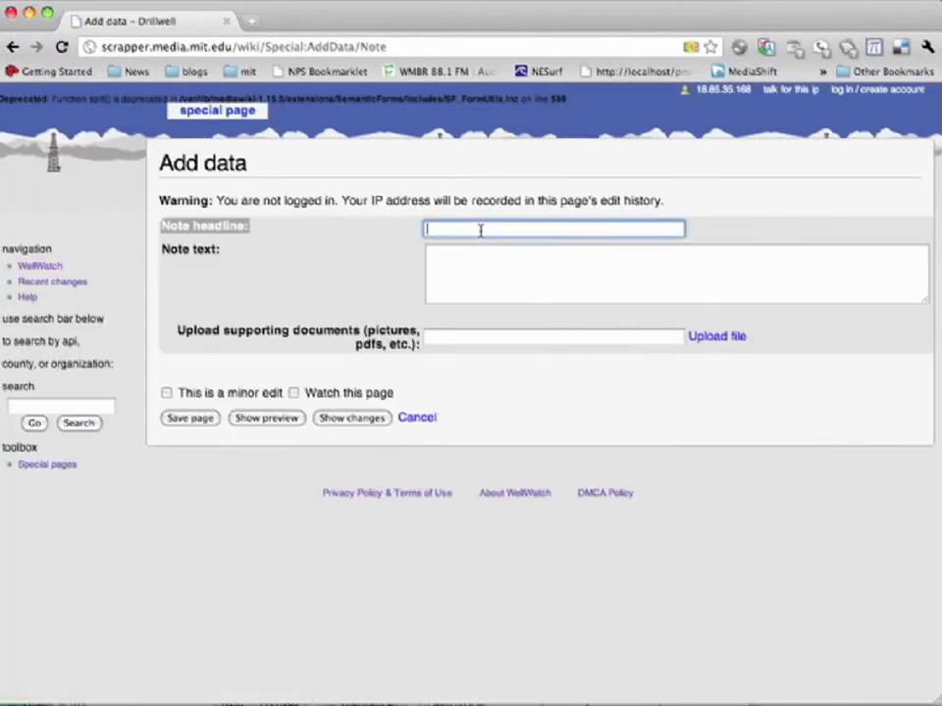
pyautogui.write('Airport wells')
pyautogui.click(429, 253)
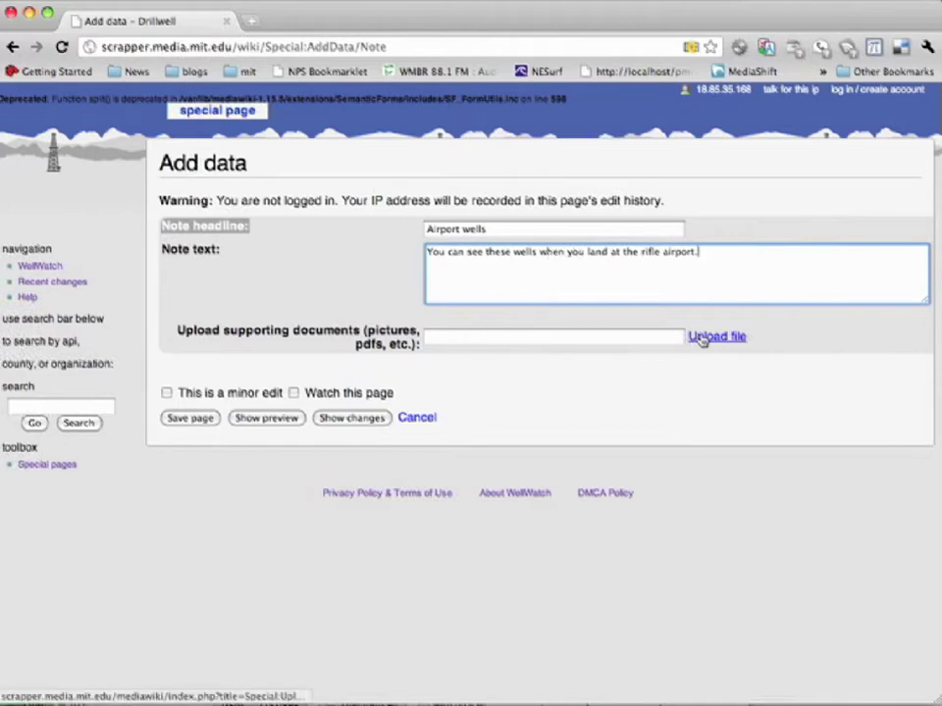
pyautogui.click(193, 422)
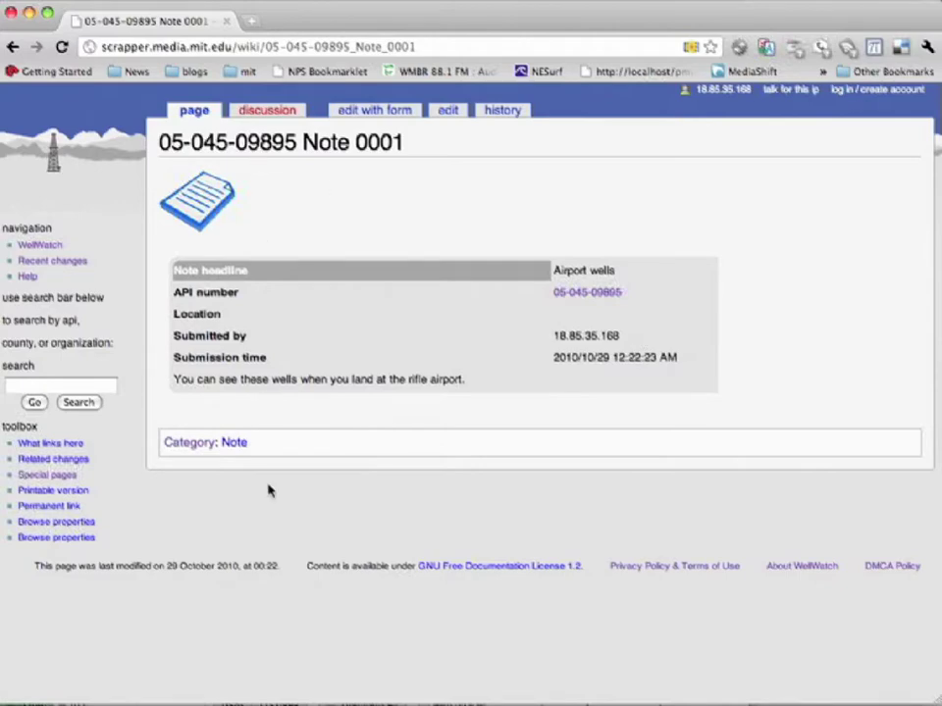
pyautogui.click(589, 293)
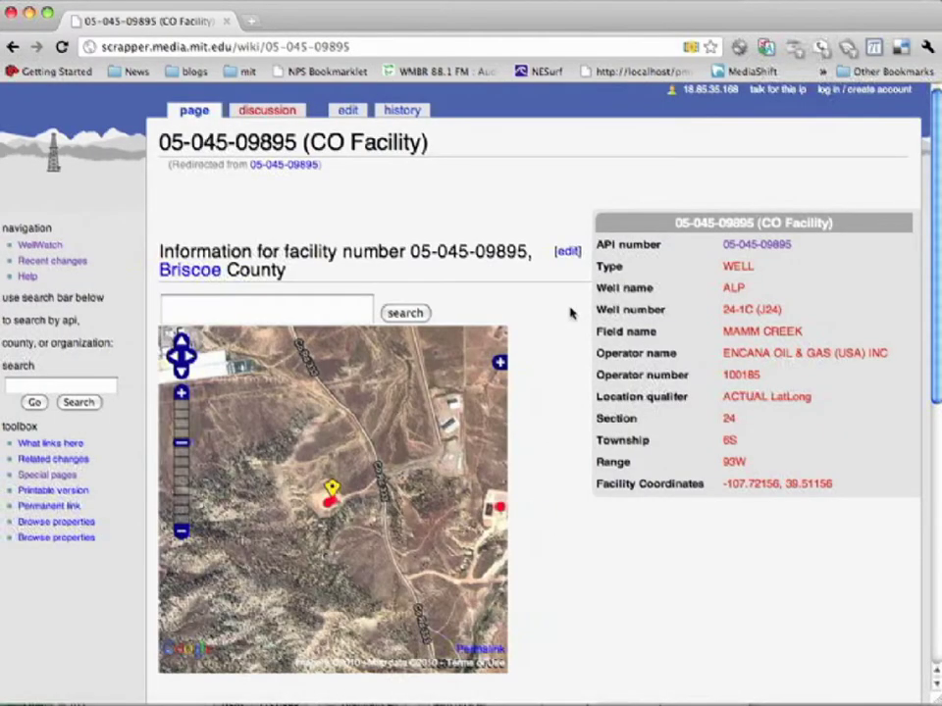
pyautogui.scroll(-7, 570, 313)
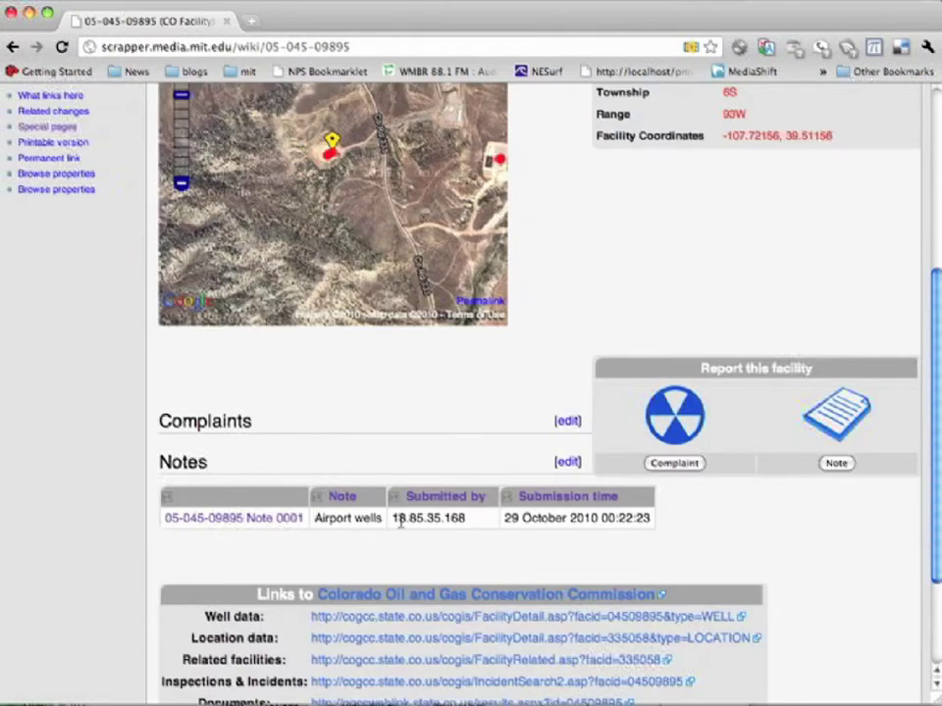
pyautogui.scroll(8, 842, 561)
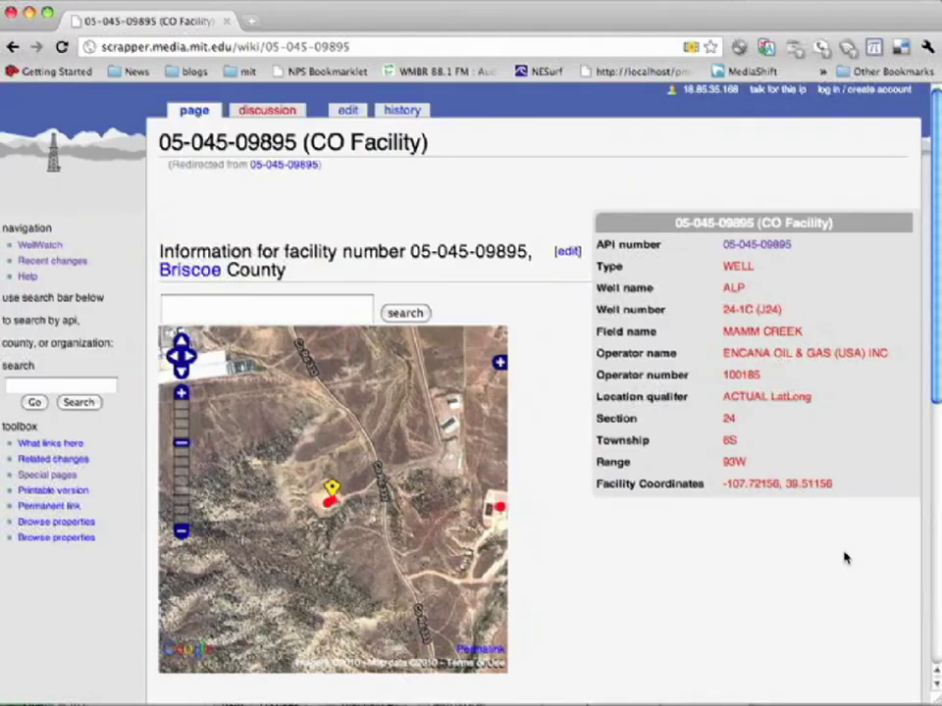
pyautogui.scroll(-9, 843, 561)
pyautogui.scroll(9, 843, 559)
pyautogui.scroll(-4, 746, 561)
pyautogui.scroll(-7, 824, 461)
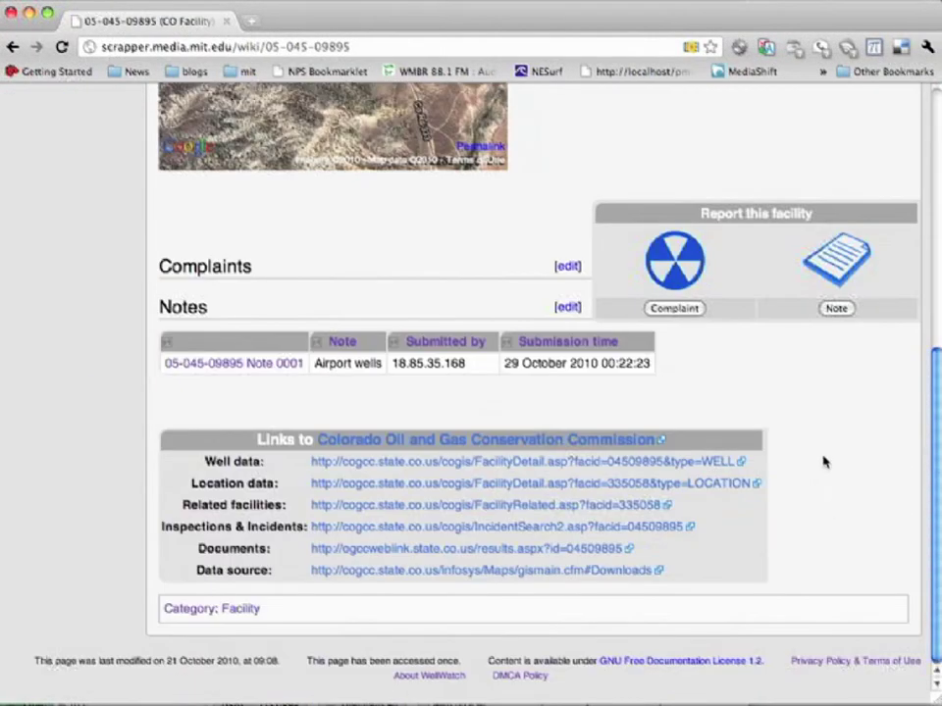
pyautogui.scroll(4, 814, 196)
pyautogui.scroll(6, 740, 274)
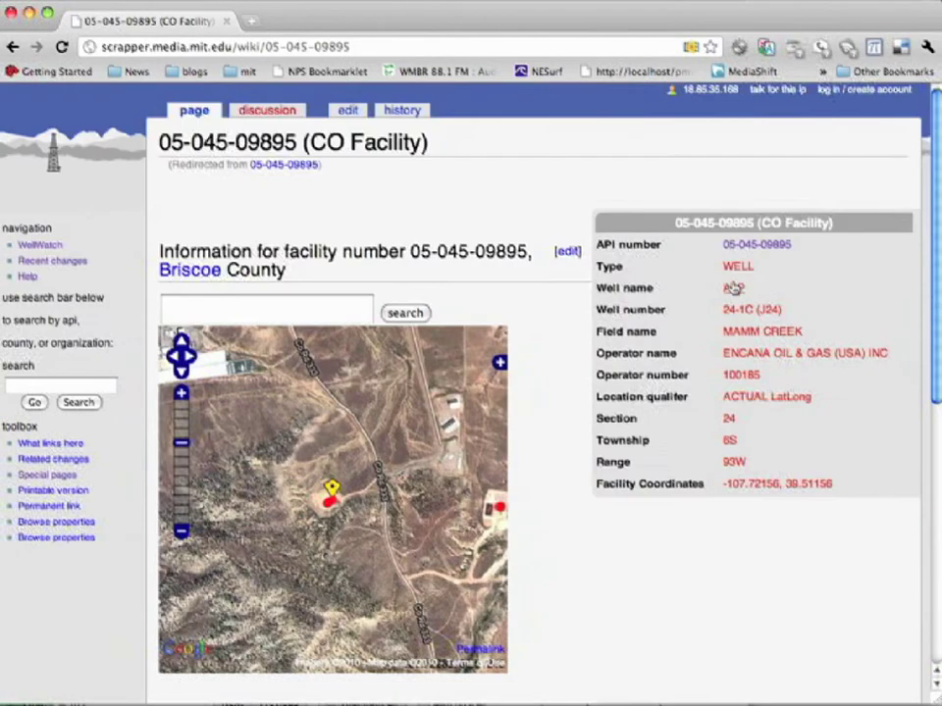
pyautogui.scroll(-4, 746, 579)
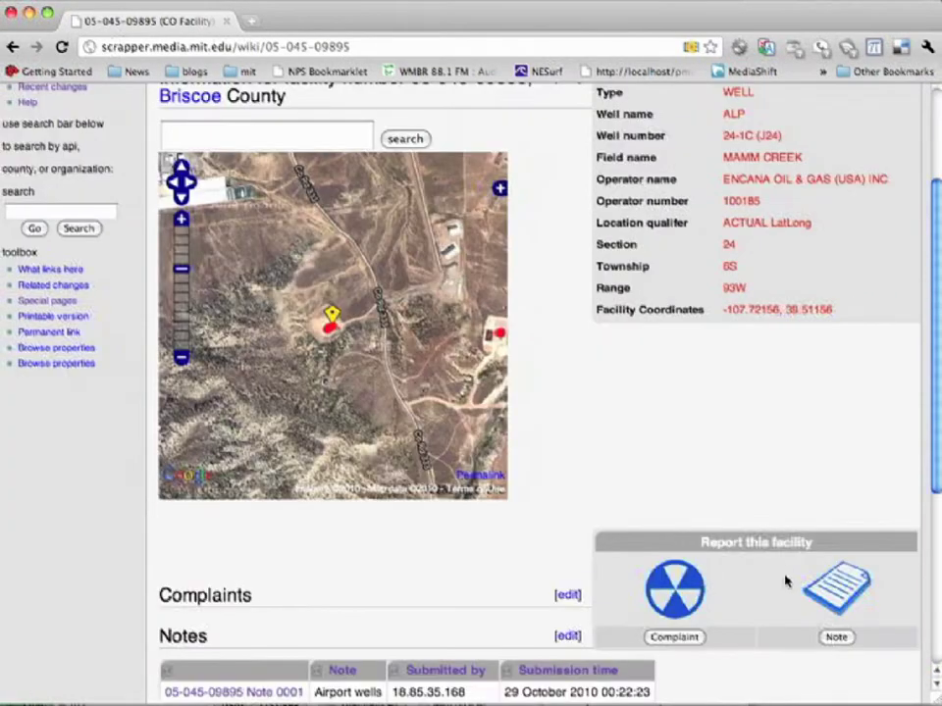
# Step: Start a complaint headlined 'Pumpjack' with cause facility and impact Soil
pyautogui.click(675, 636)
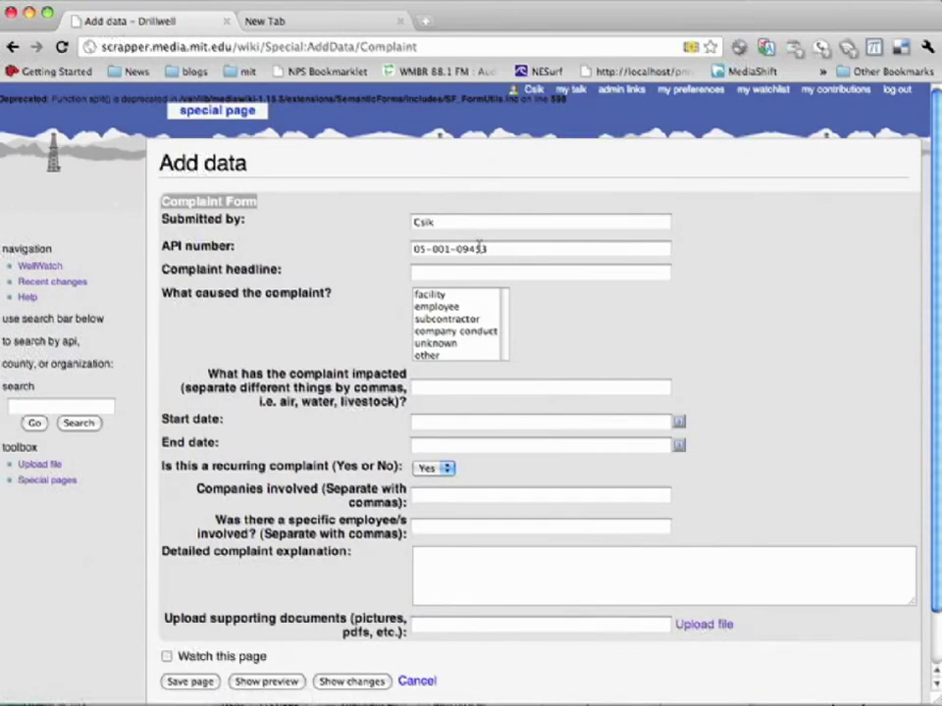
pyautogui.click(465, 275)
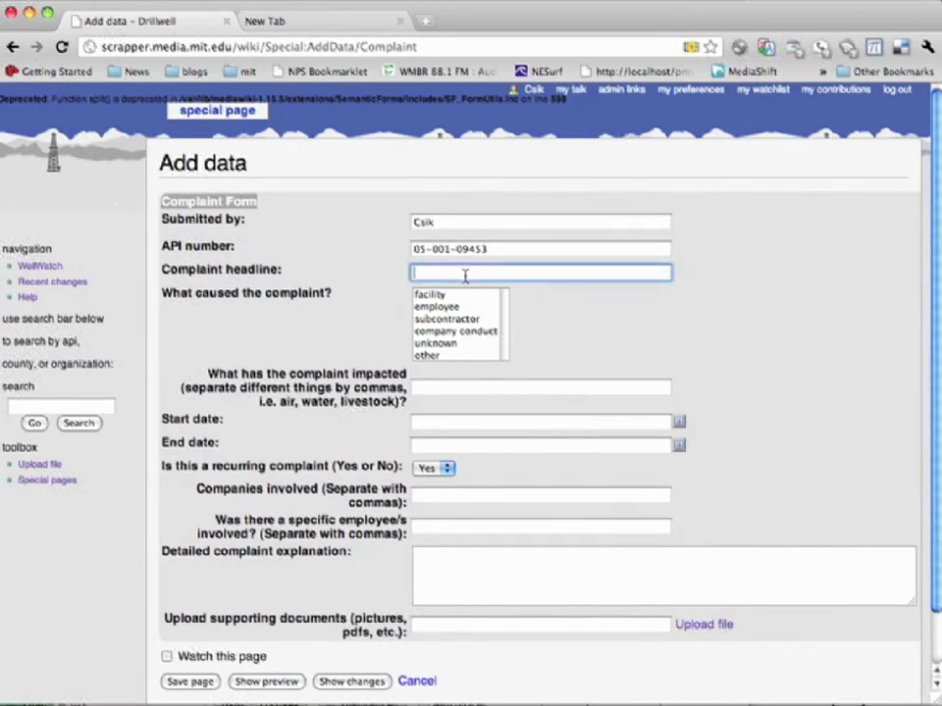
pyautogui.write('Pumpjack leaking')
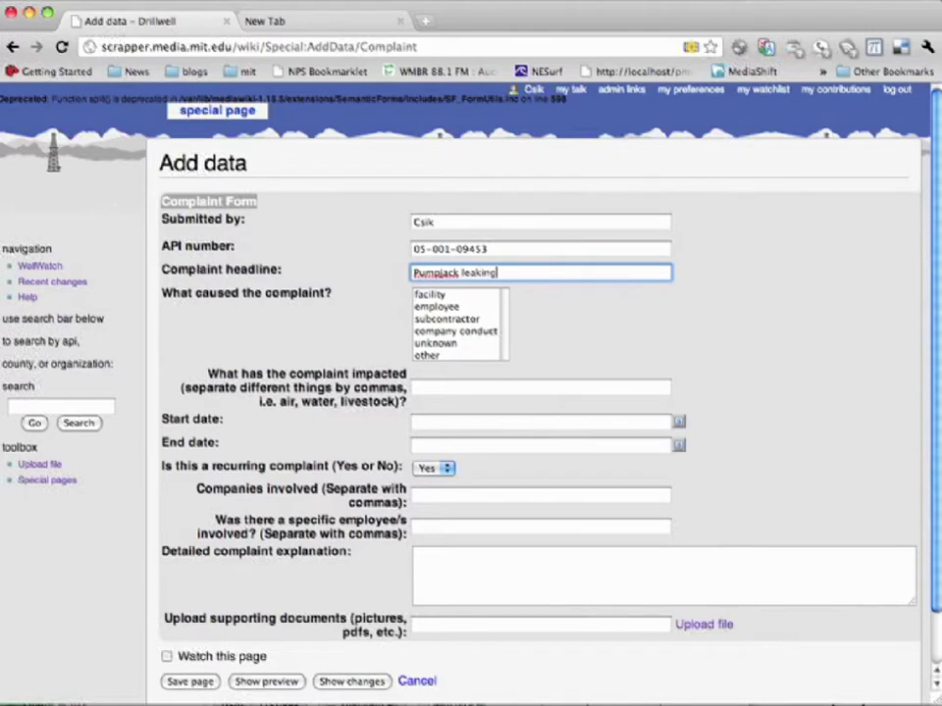
pyautogui.click(437, 296)
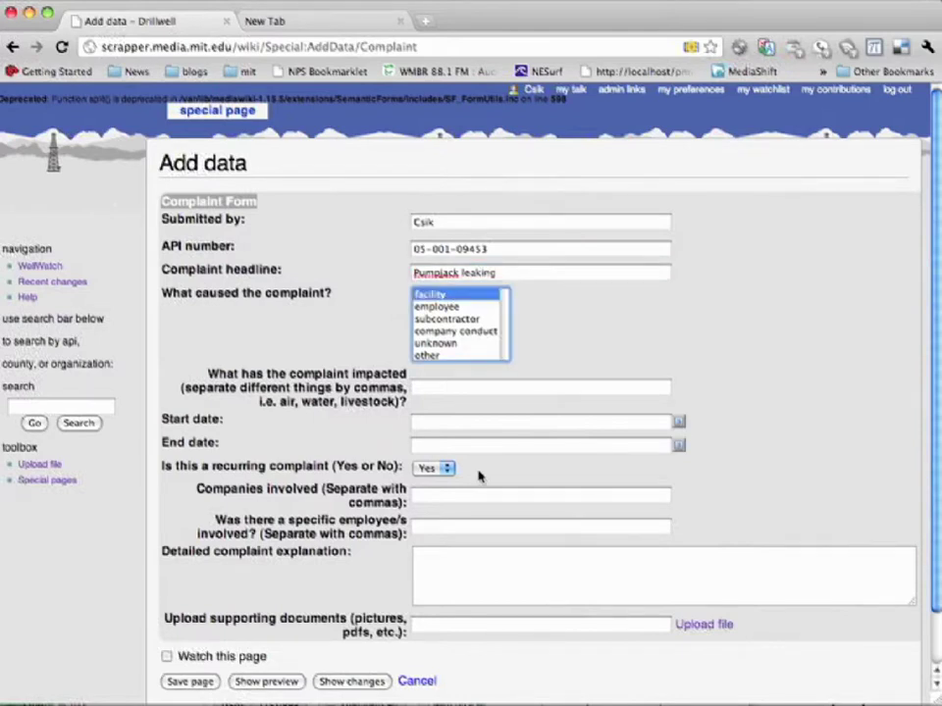
pyautogui.click(452, 388)
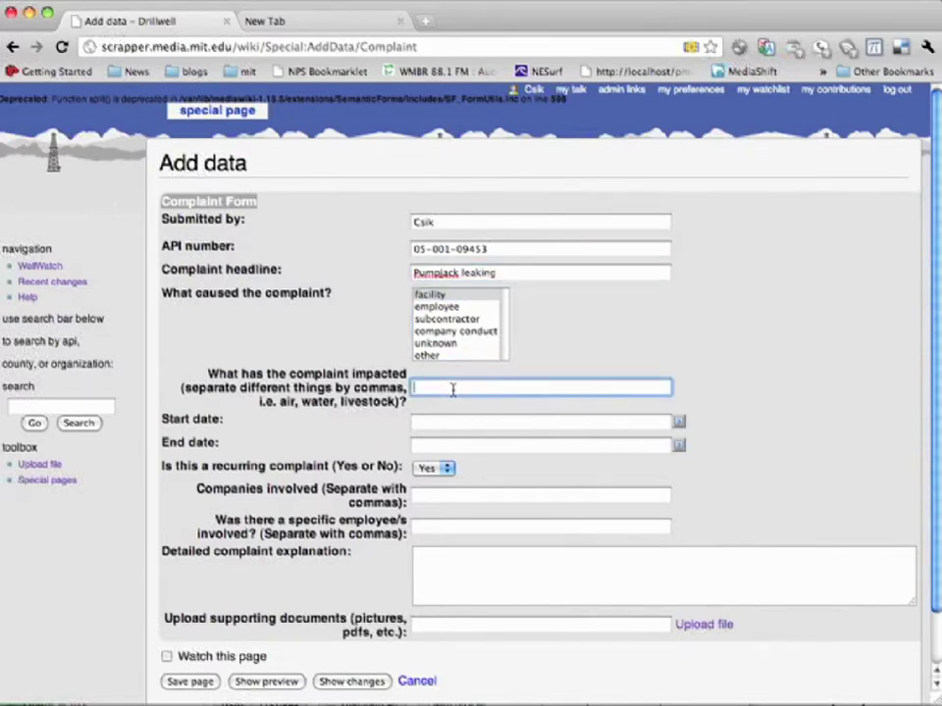
pyautogui.write('Soil')
# Step: Set the start and end dates to 28/10/2010 and mark the complaint as recurring (Yes)
pyautogui.click(678, 421)
pyautogui.click(648, 553)
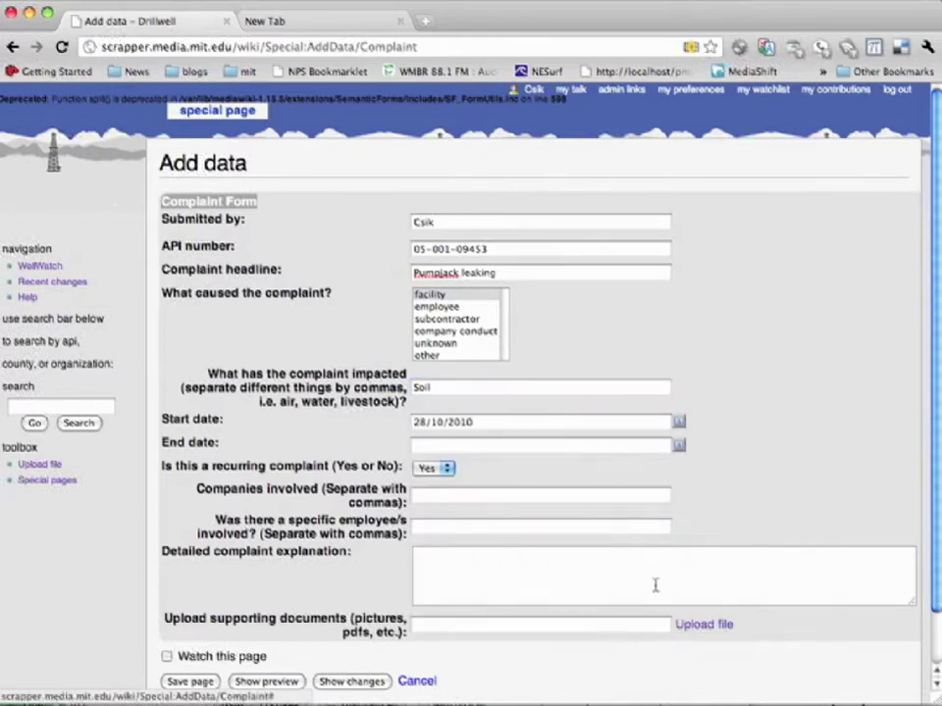
pyautogui.click(679, 447)
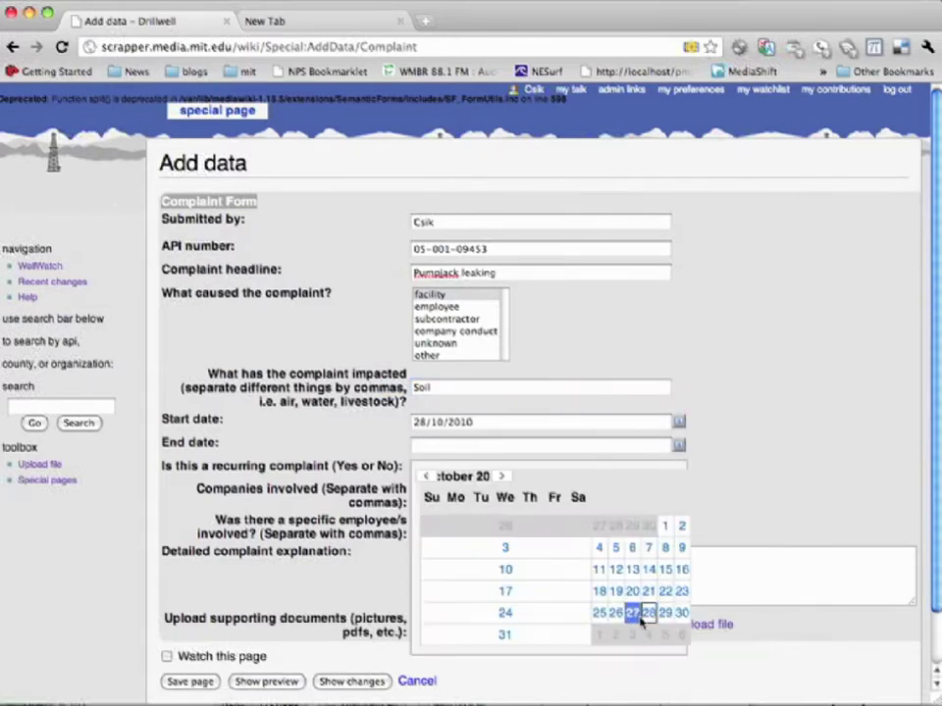
pyautogui.click(648, 613)
pyautogui.click(439, 468)
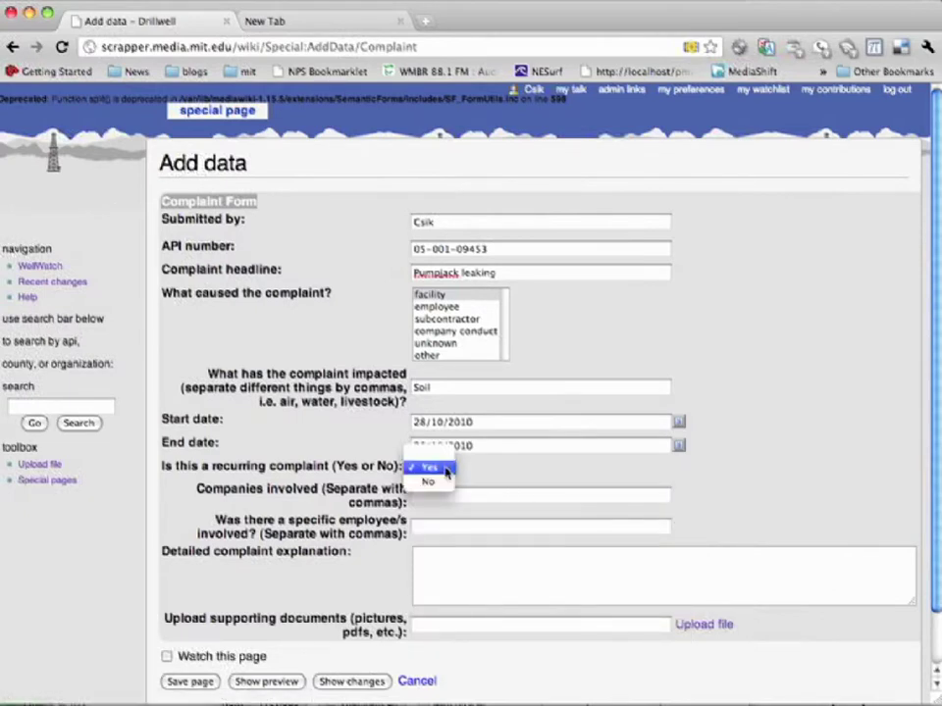
pyautogui.click(446, 472)
# Step: Enter the companies, the employee's name, and the explanation 'Pumpjack is leaking water and'
pyautogui.click(444, 494)
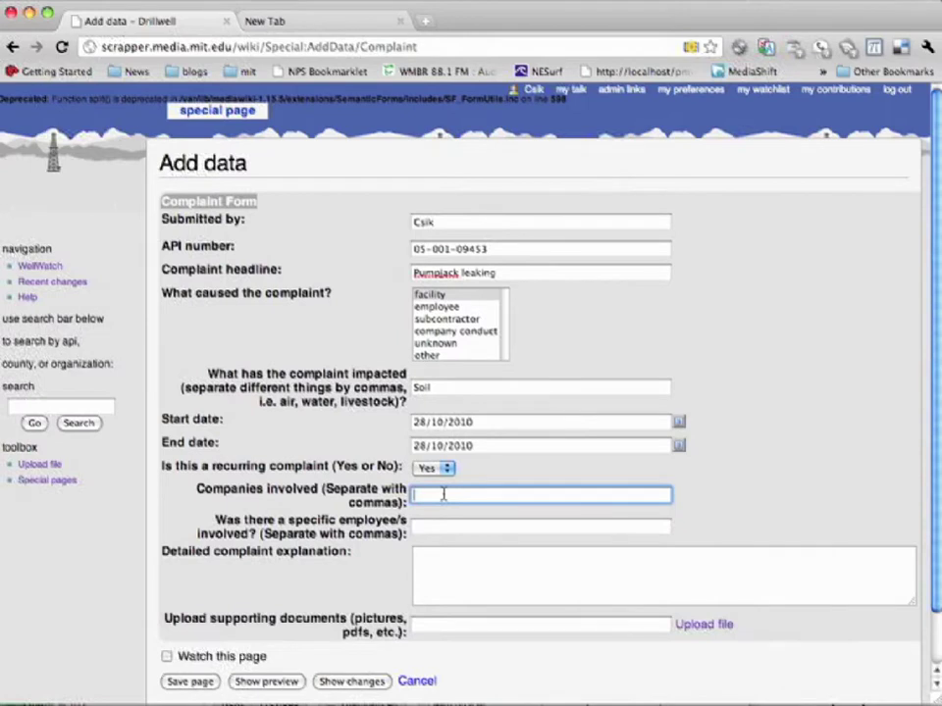
pyautogui.click(431, 527)
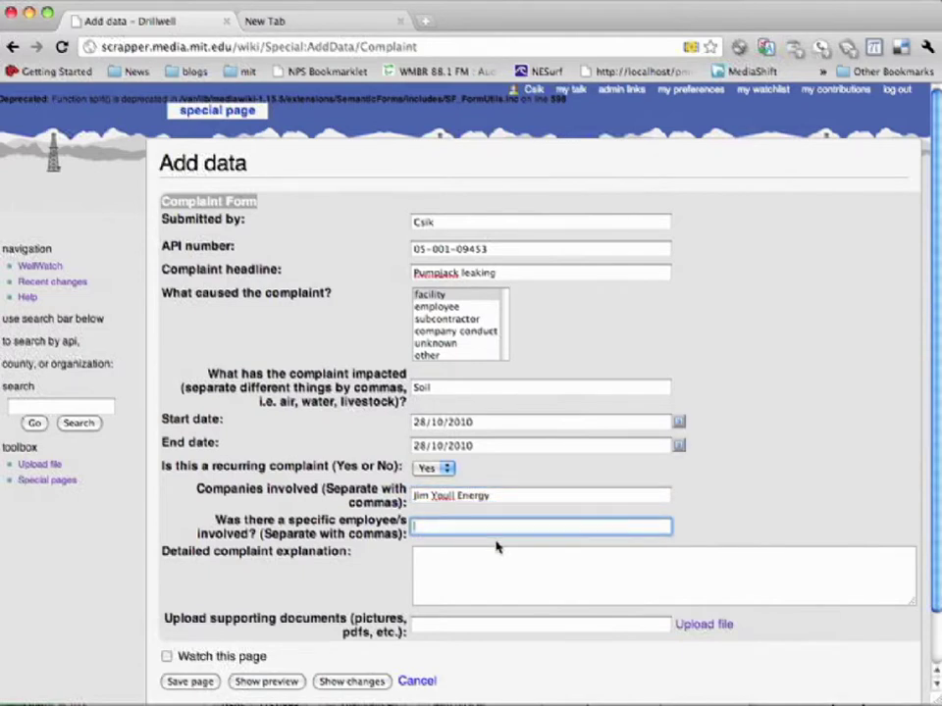
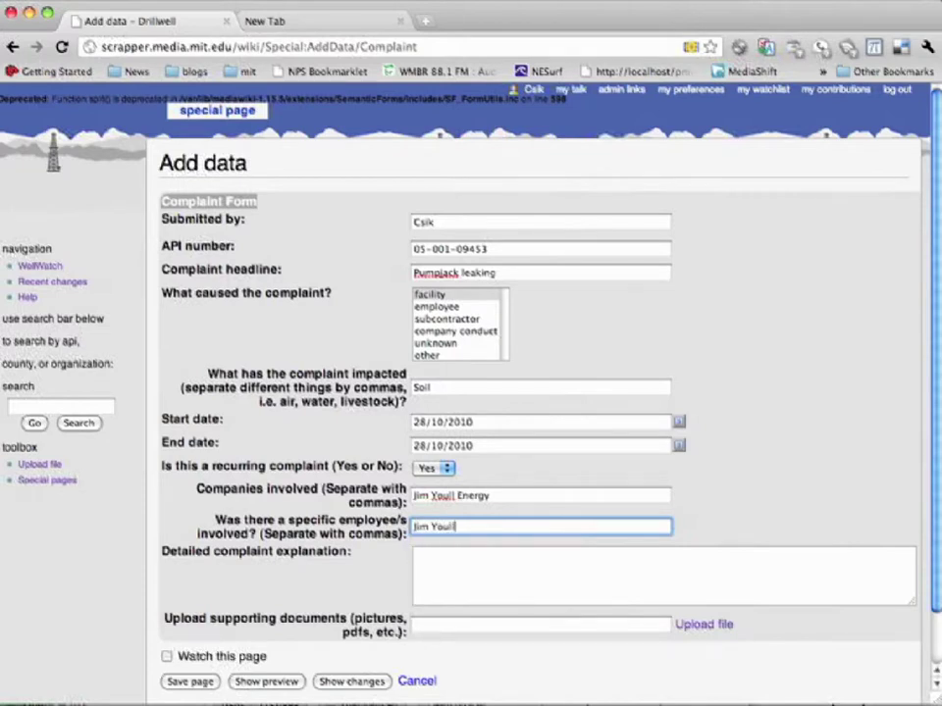
pyautogui.click(531, 575)
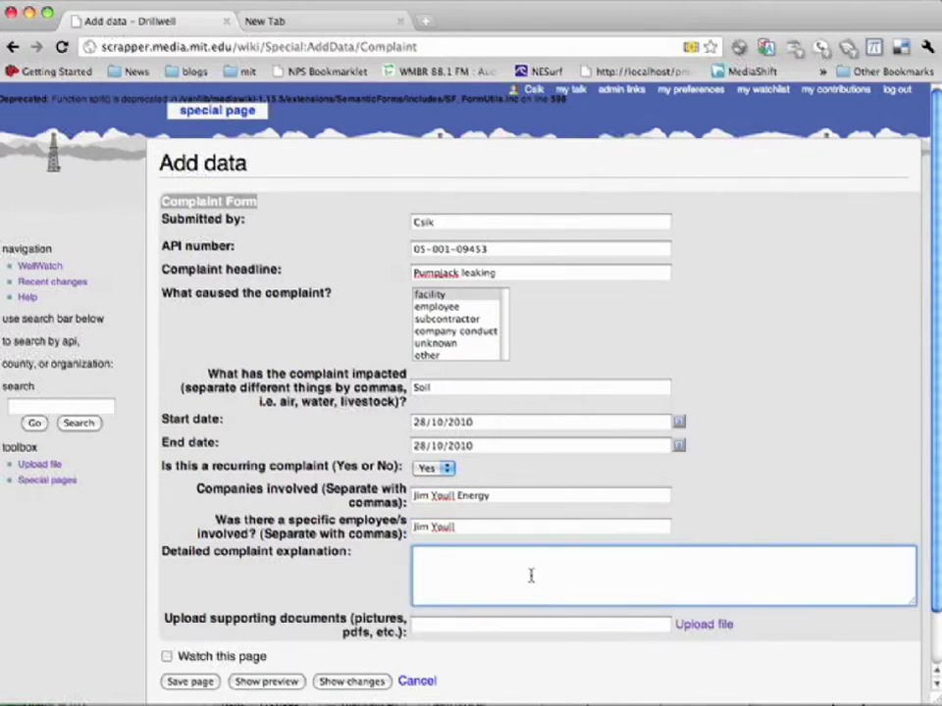
pyautogui.write('Pumpjack is leaking wa')
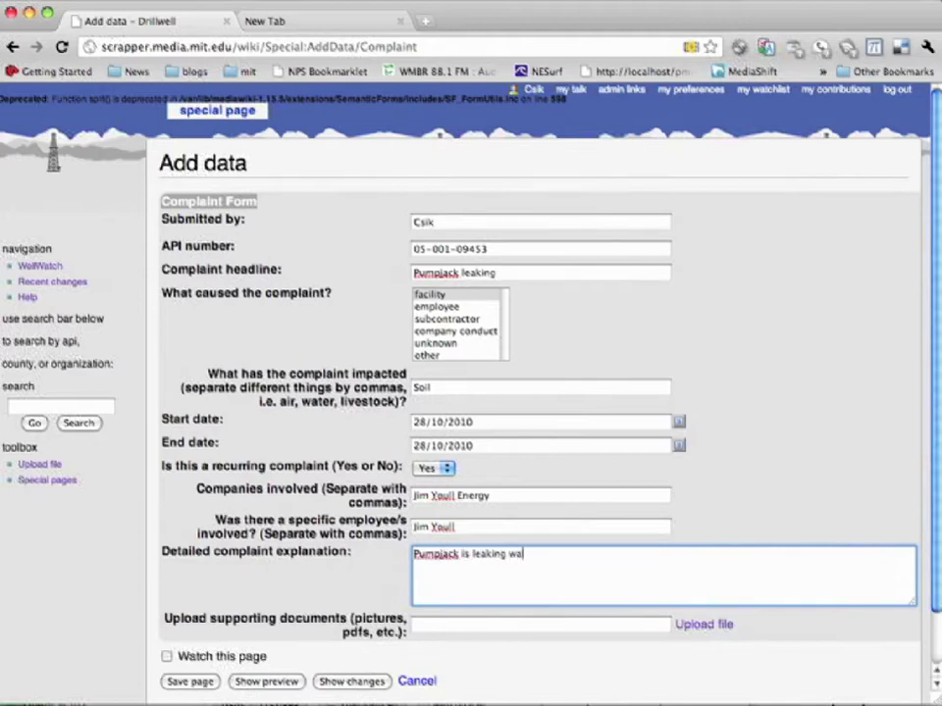
pyautogui.write('ter and smells like gasoline.')
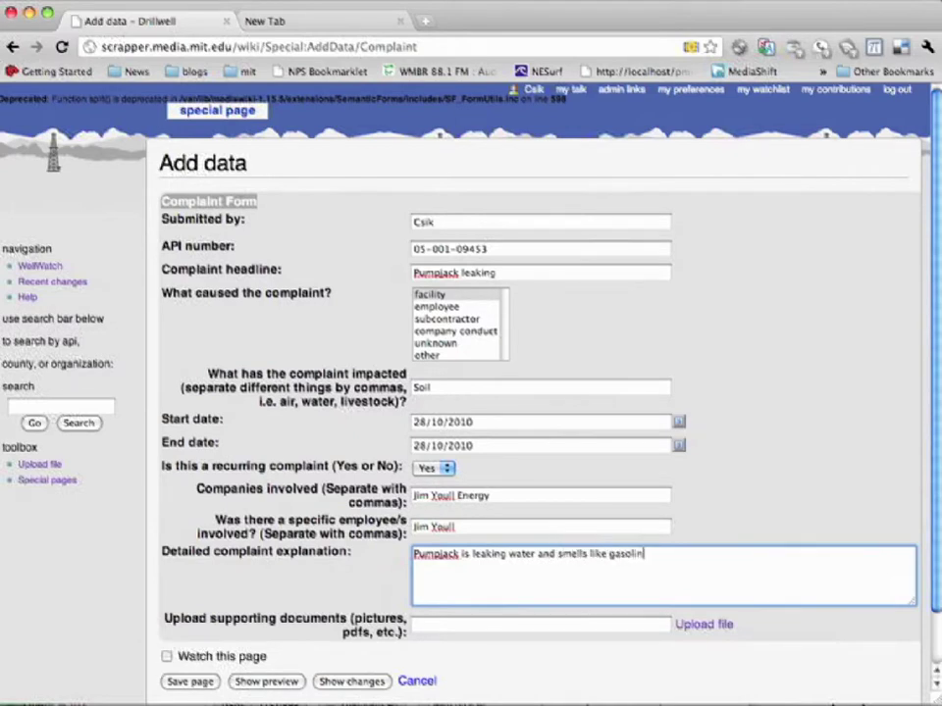
# Step: Attach the drip.jpg photo as a supporting document and upload it
pyautogui.click(701, 625)
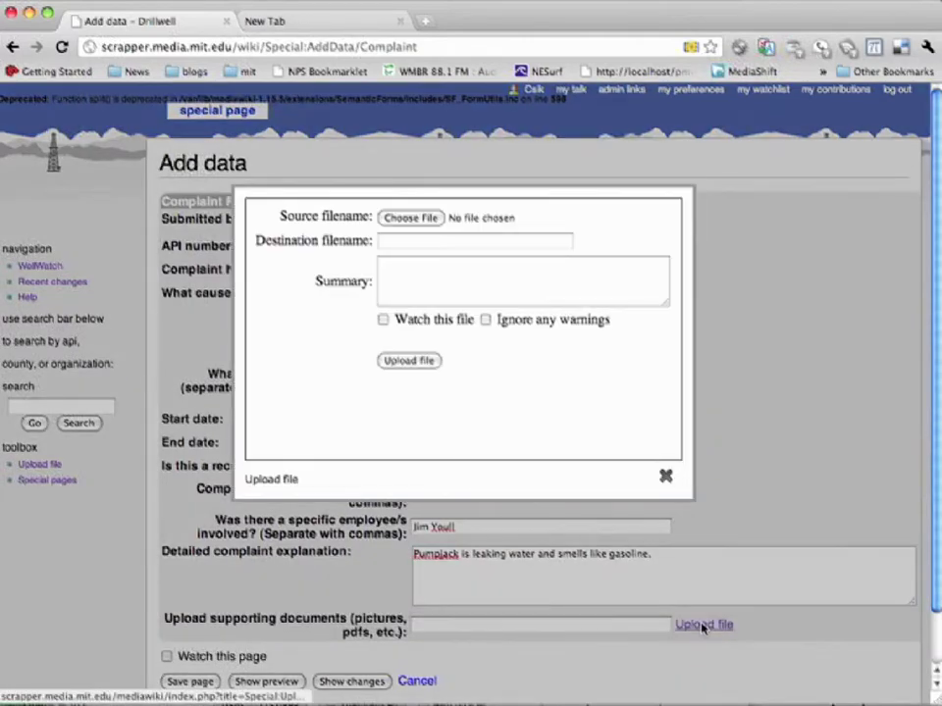
pyautogui.click(432, 220)
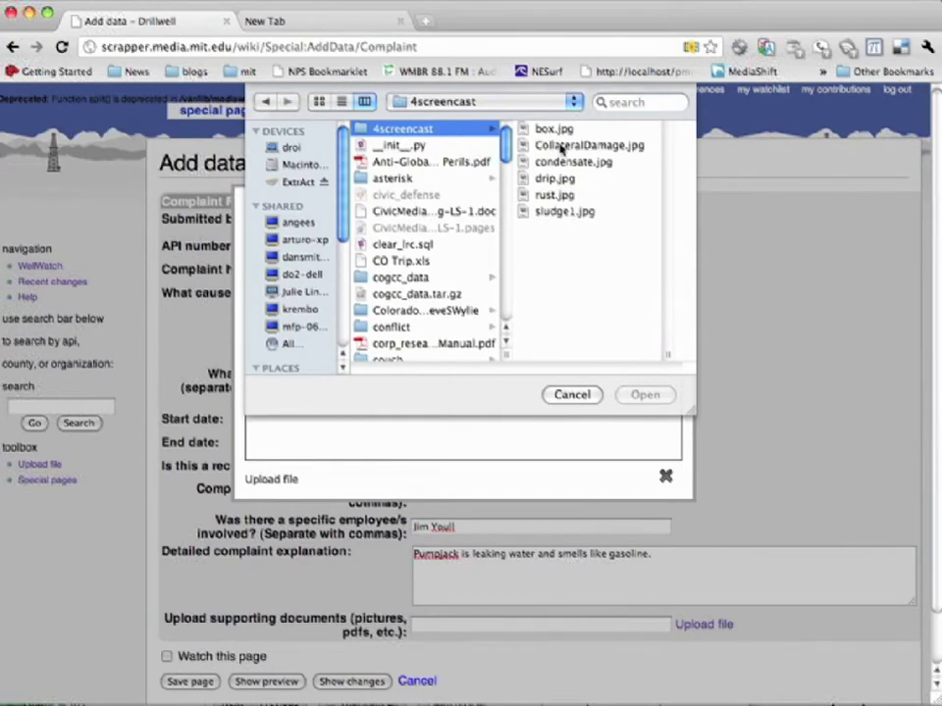
pyautogui.click(554, 178)
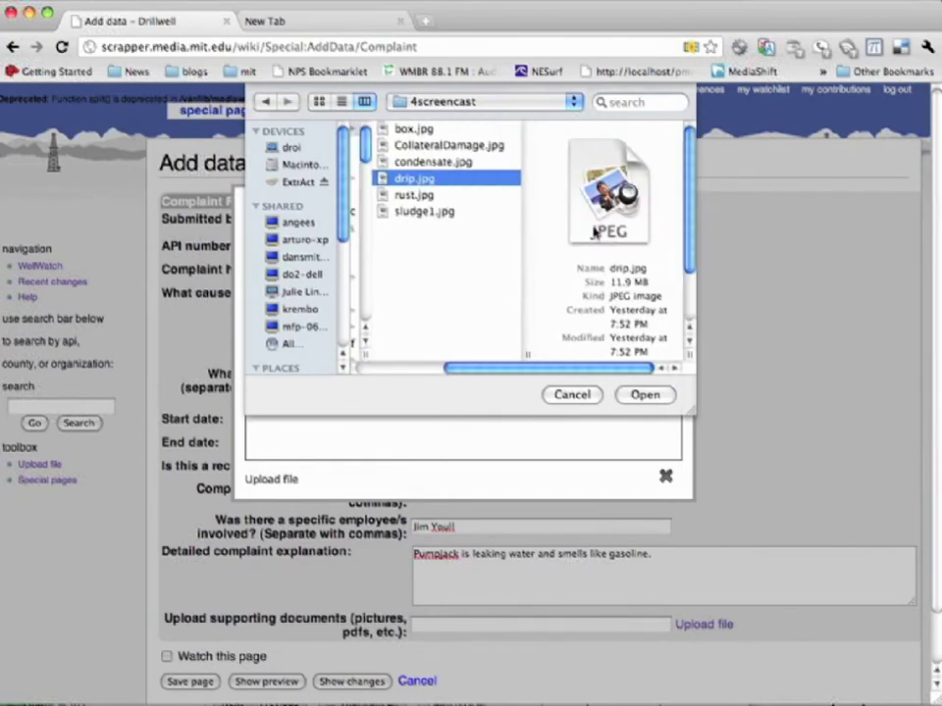
pyautogui.click(663, 400)
pyautogui.click(410, 361)
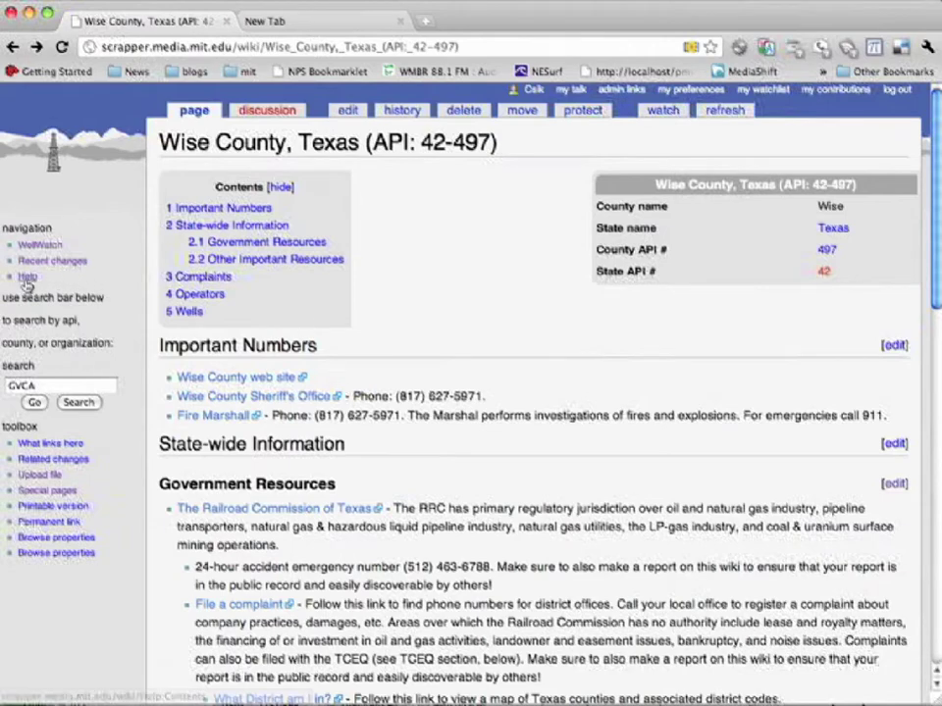
# Step: Review Help:Contents, highlighting the MediaWiki Help and WellWatch Help headings, then return to the main page
pyautogui.click(29, 279)
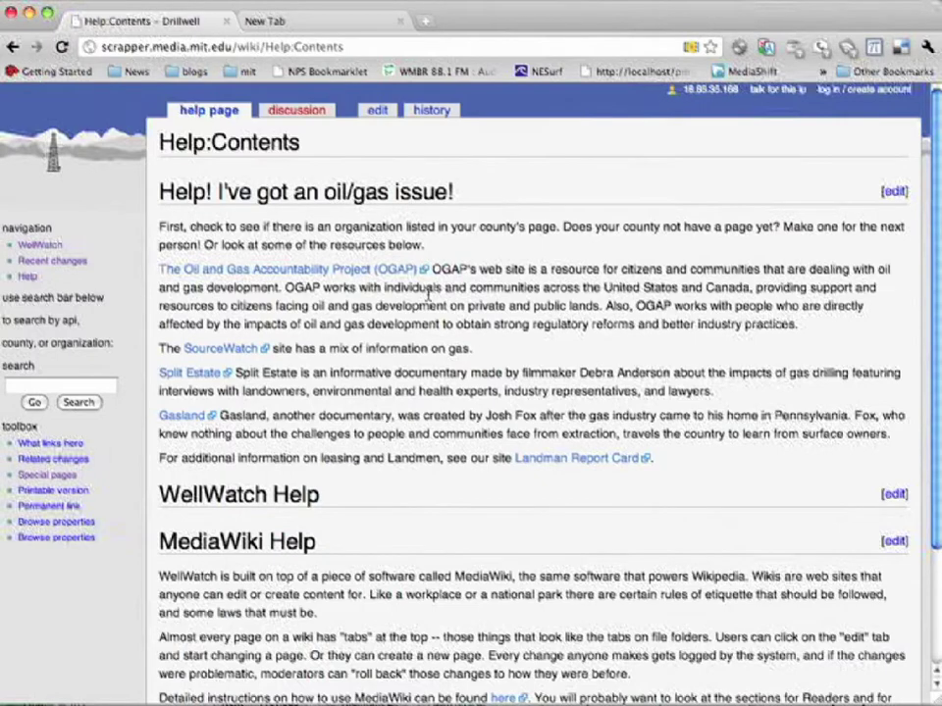
pyautogui.scroll(-3, 374, 392)
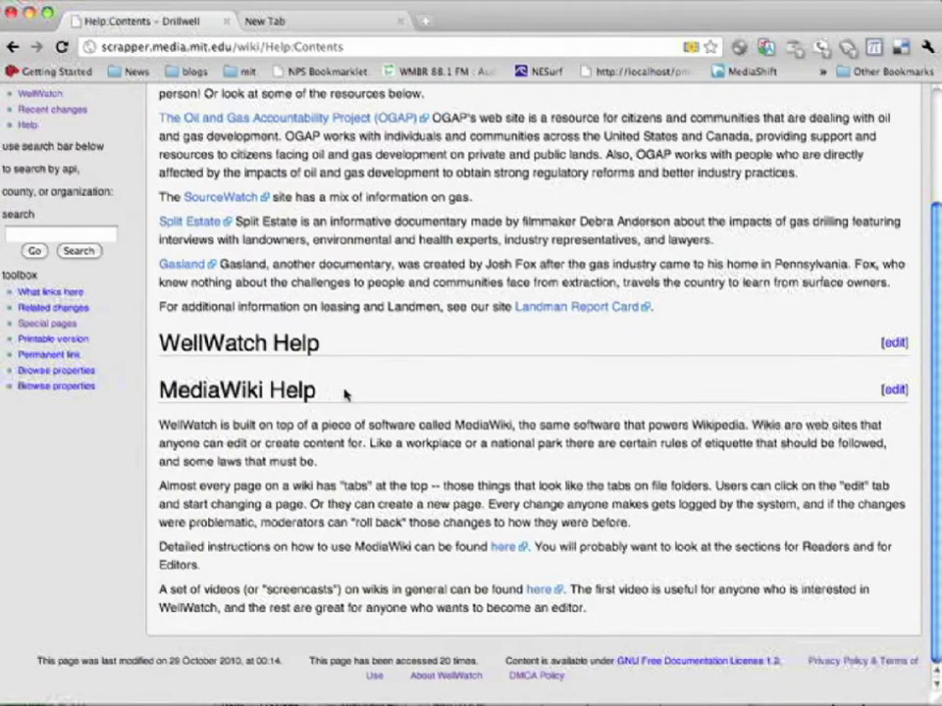
pyautogui.moveTo(344, 393); pyautogui.dragTo(157, 392)
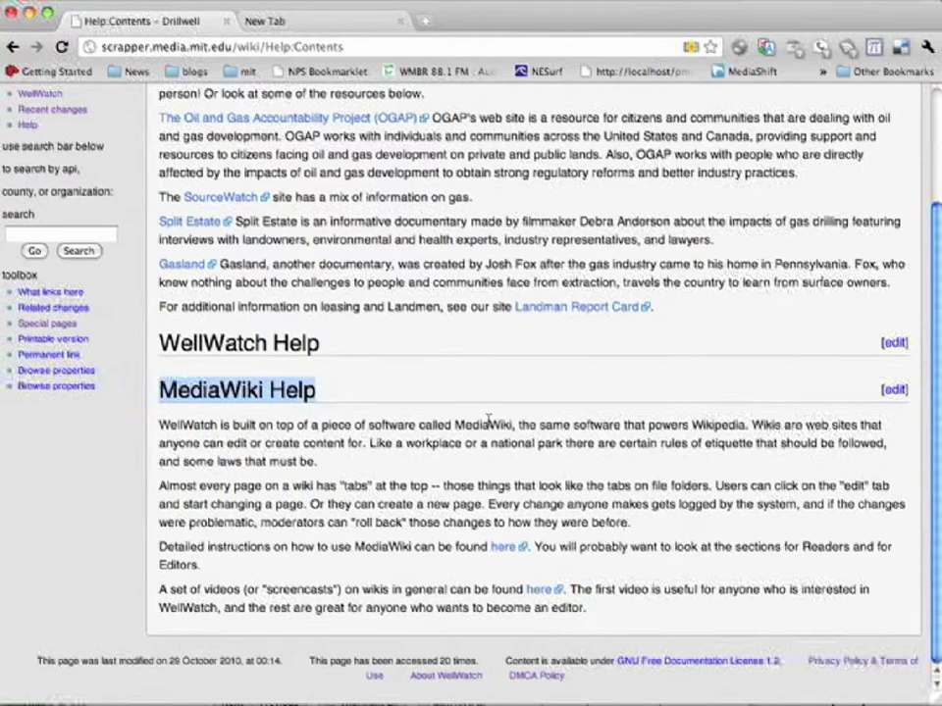
pyautogui.moveTo(355, 345); pyautogui.dragTo(157, 344)
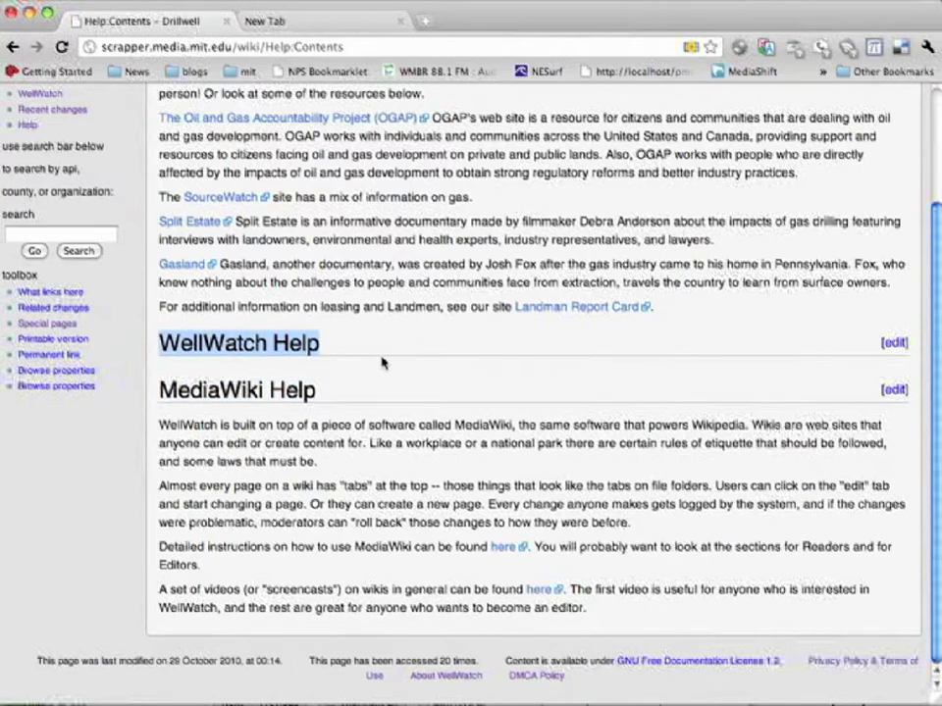
pyautogui.scroll(3, 431, 347)
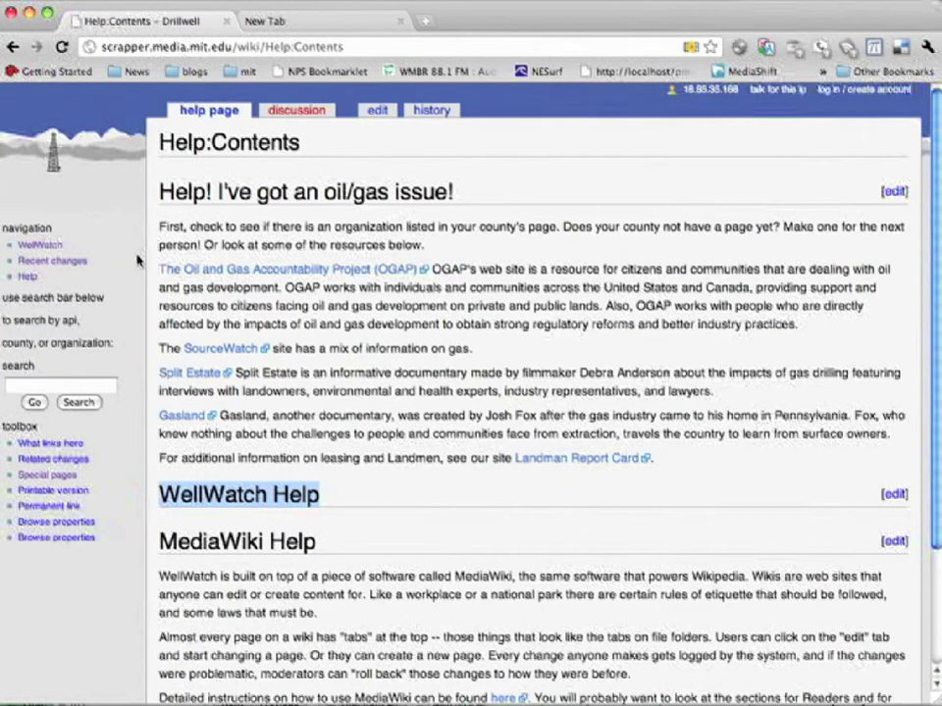
pyautogui.click(37, 246)
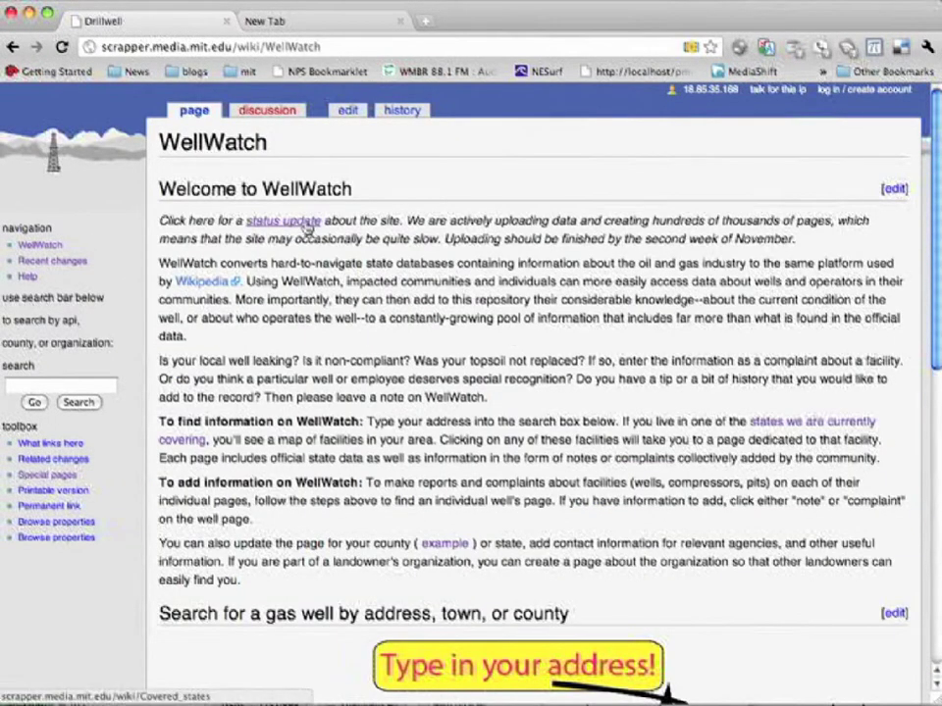
# Step: View the Covered states page, highlighting Colorado 92712, Texas 307488 and New York 37955 facility counts
pyautogui.click(301, 223)
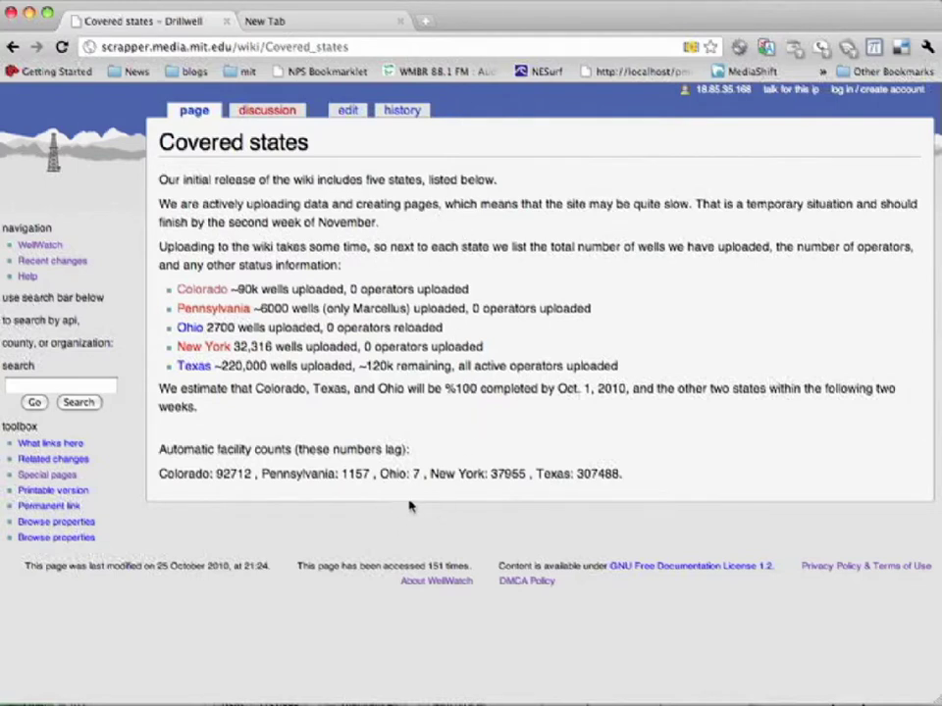
pyautogui.doubleClick(228, 474)
pyautogui.doubleClick(600, 474)
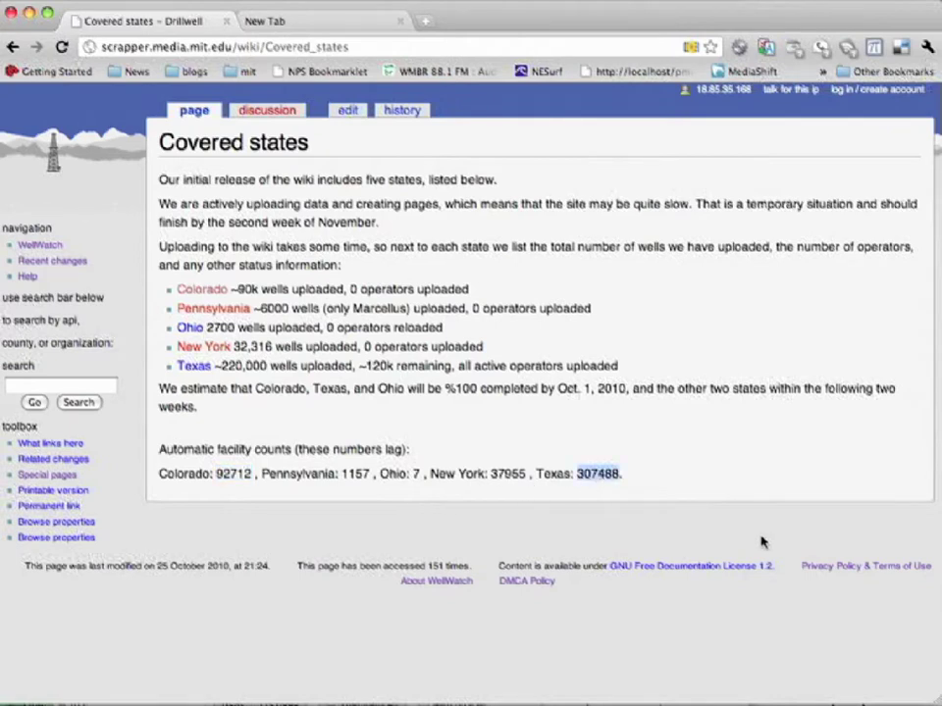
pyautogui.doubleClick(506, 474)
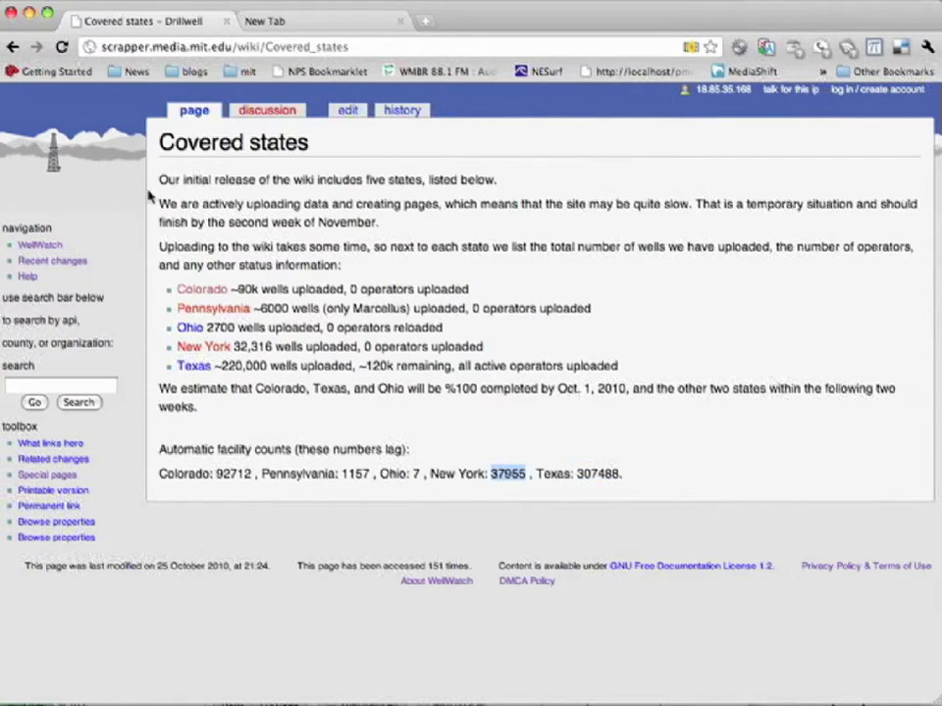
pyautogui.click(27, 247)
# Step: Search the well map for 'youngstown, ohio'
pyautogui.scroll(-5, 536, 577)
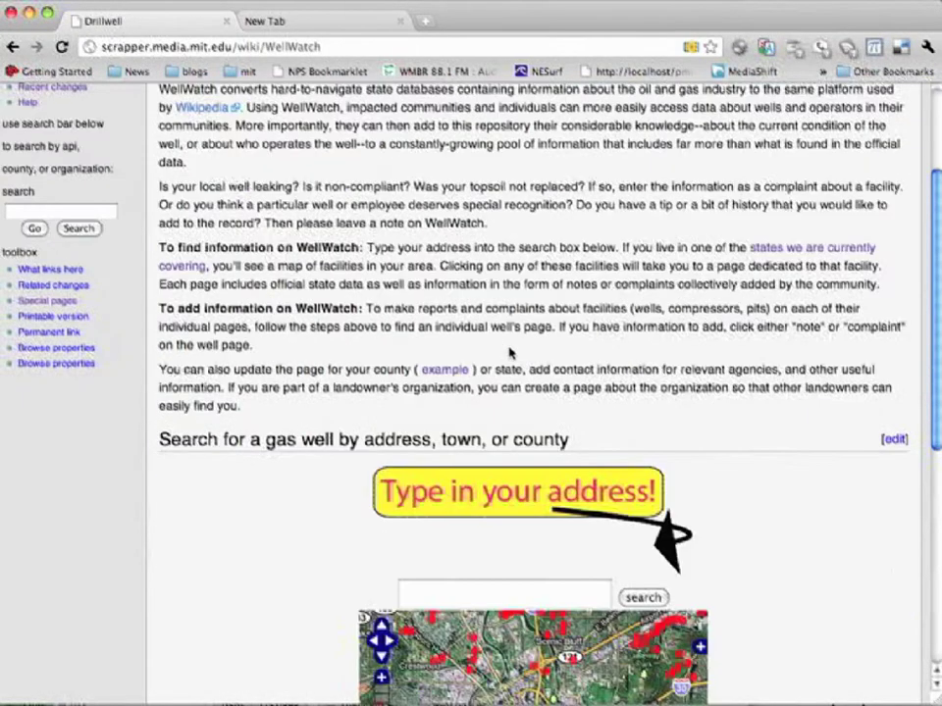
pyautogui.click(521, 593)
pyautogui.write('you')
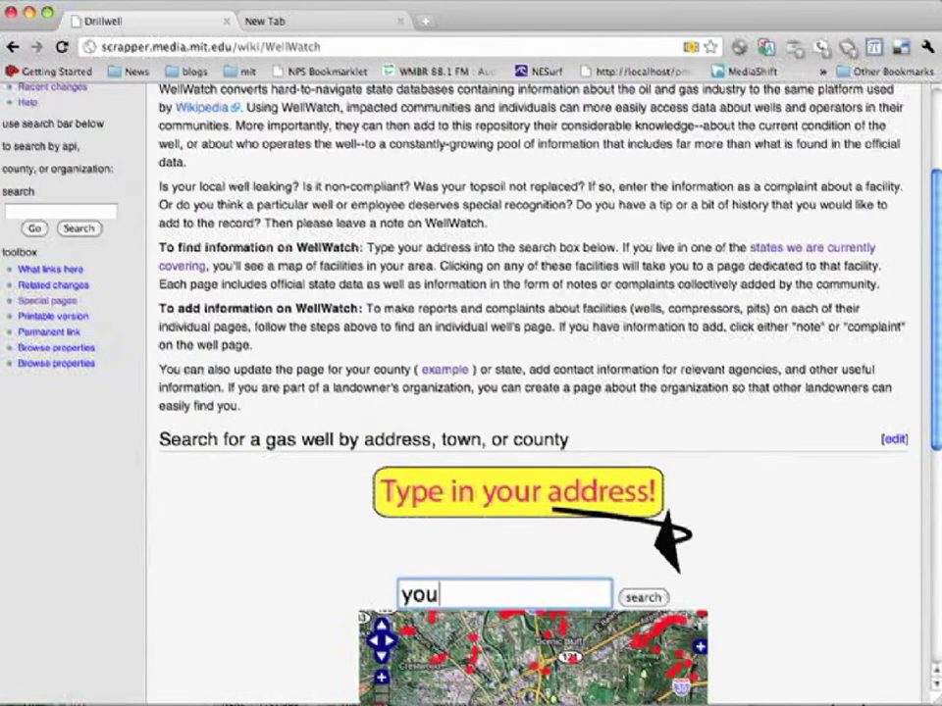
pyautogui.write('ngstown')
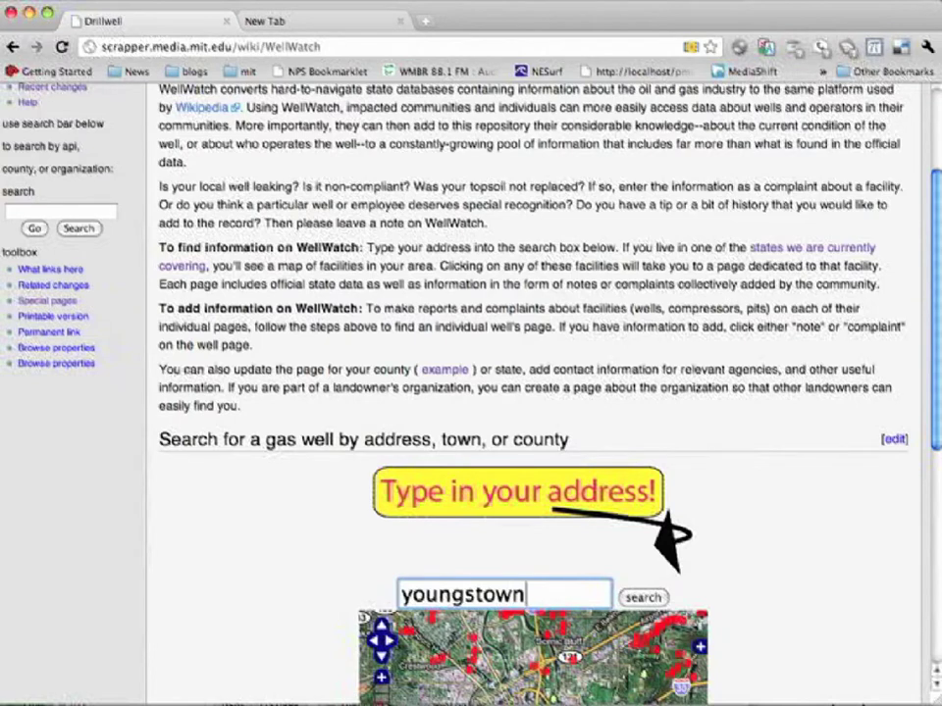
pyautogui.write(', ohio')
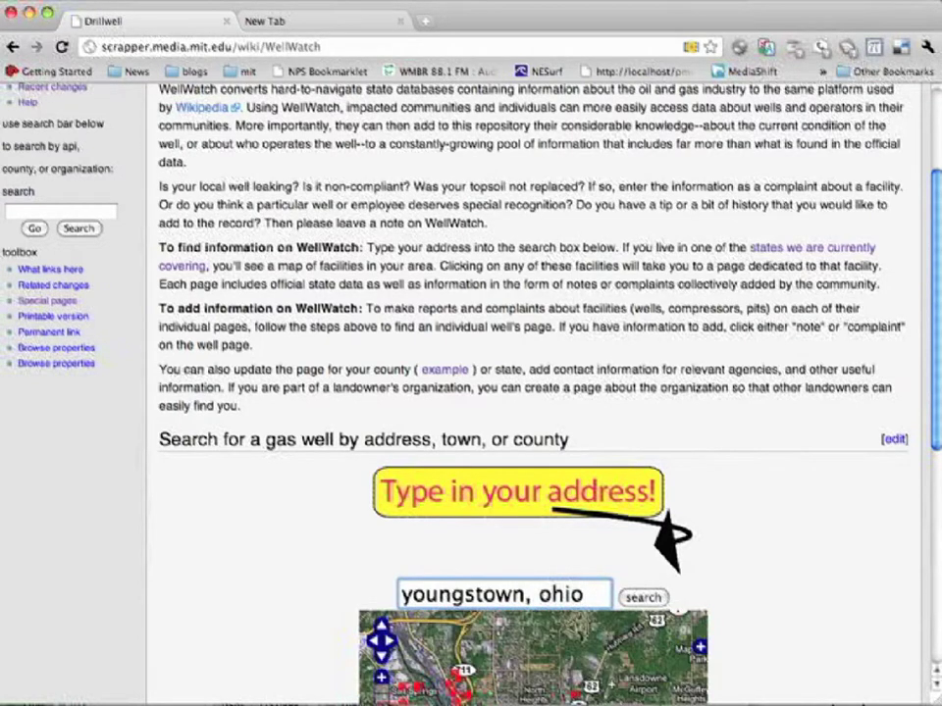
pyautogui.scroll(-5, 727, 439)
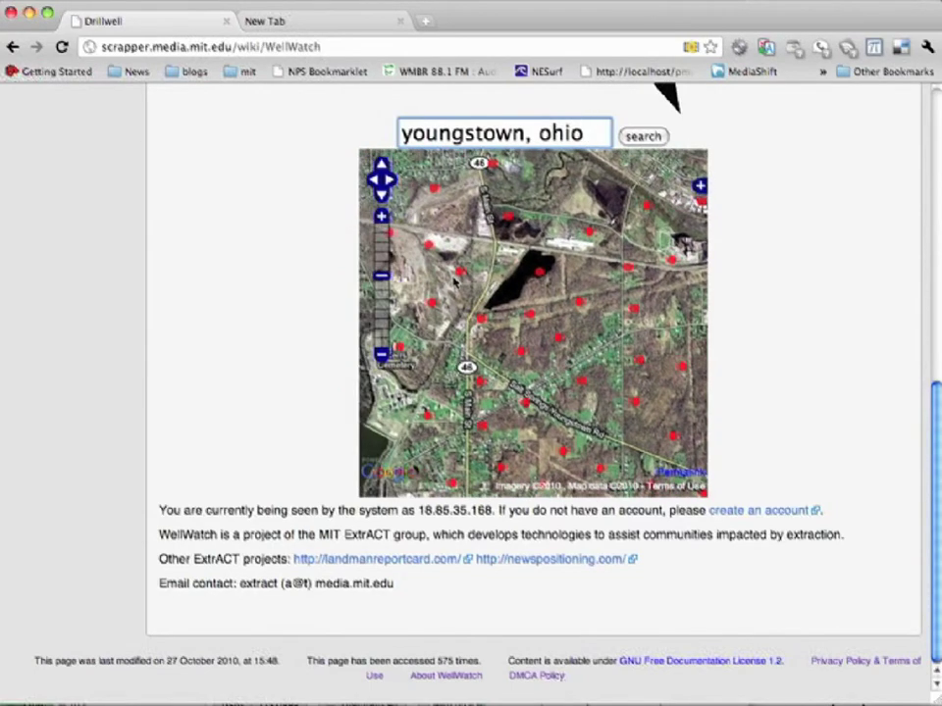
pyautogui.click(458, 273)
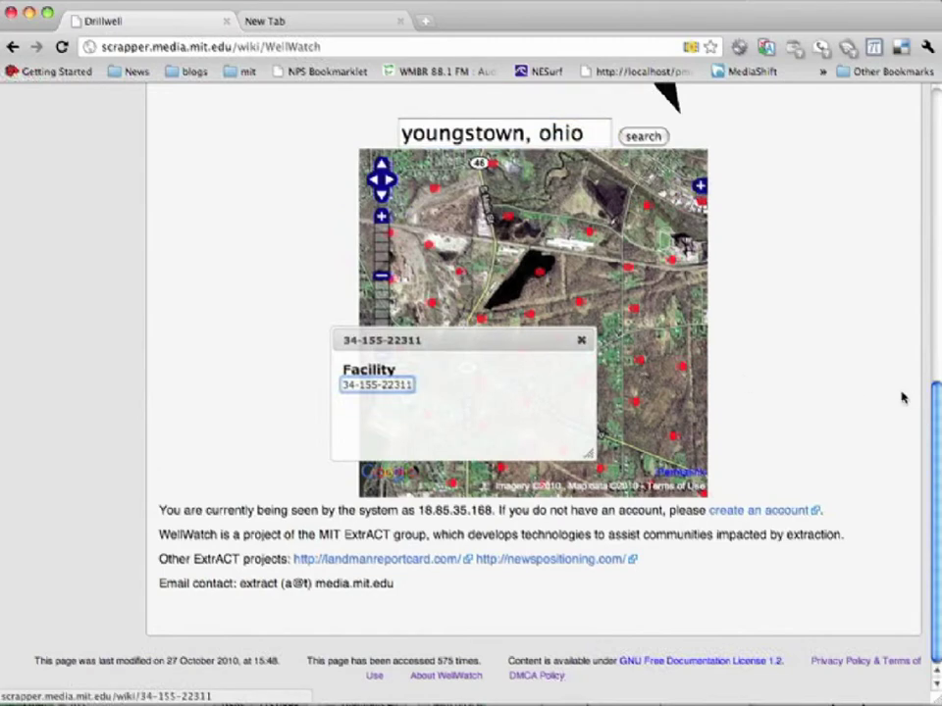
pyautogui.scroll(5, 883, 382)
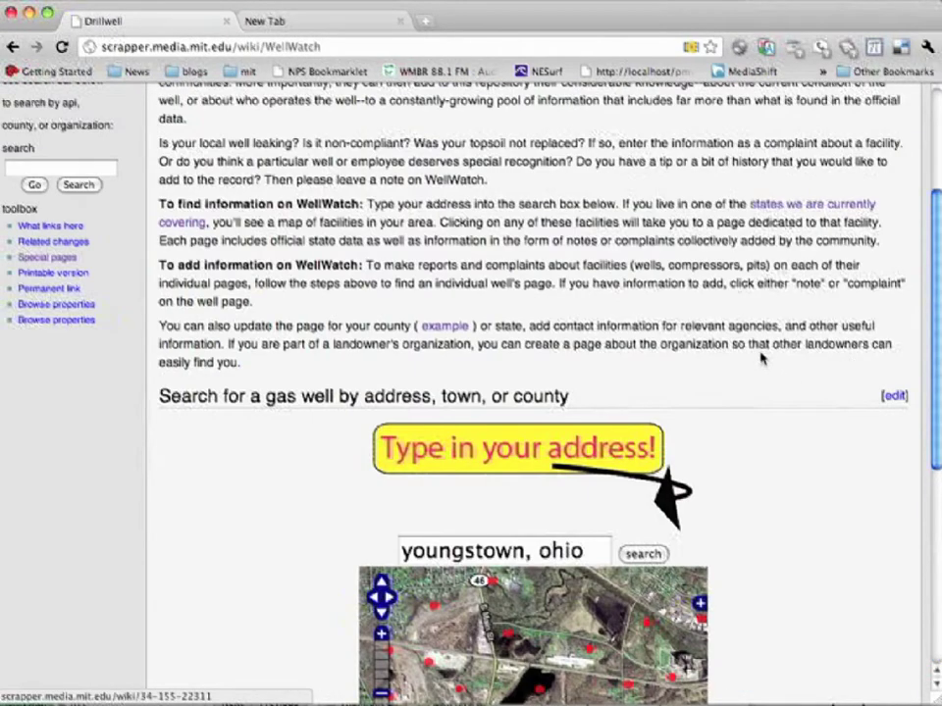
pyautogui.scroll(3, 761, 358)
pyautogui.scroll(-8, 761, 359)
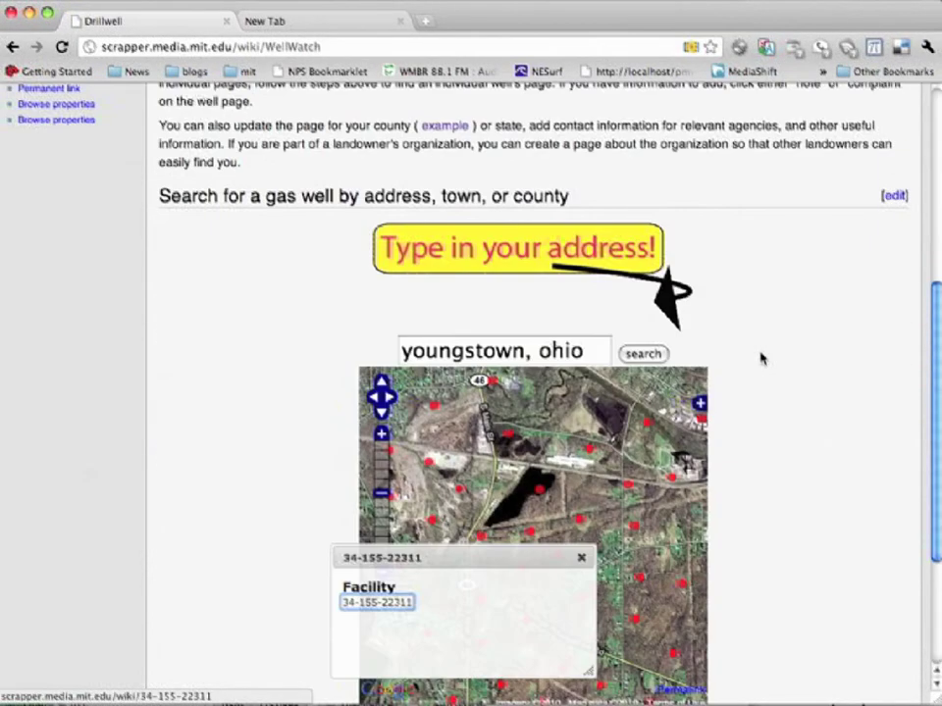
pyautogui.scroll(8, 761, 358)
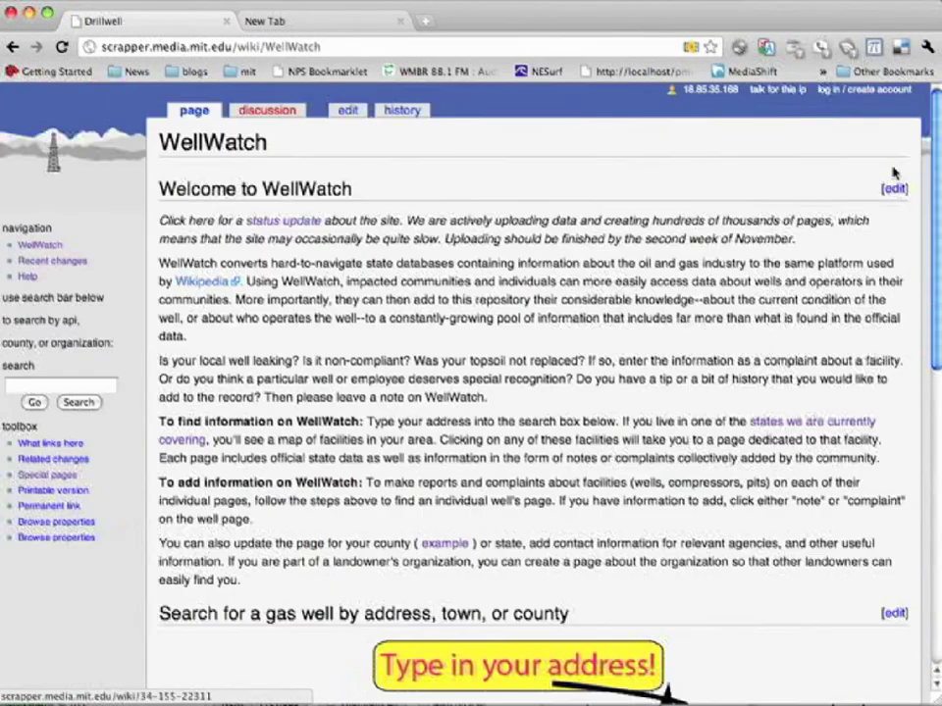
pyautogui.click(872, 91)
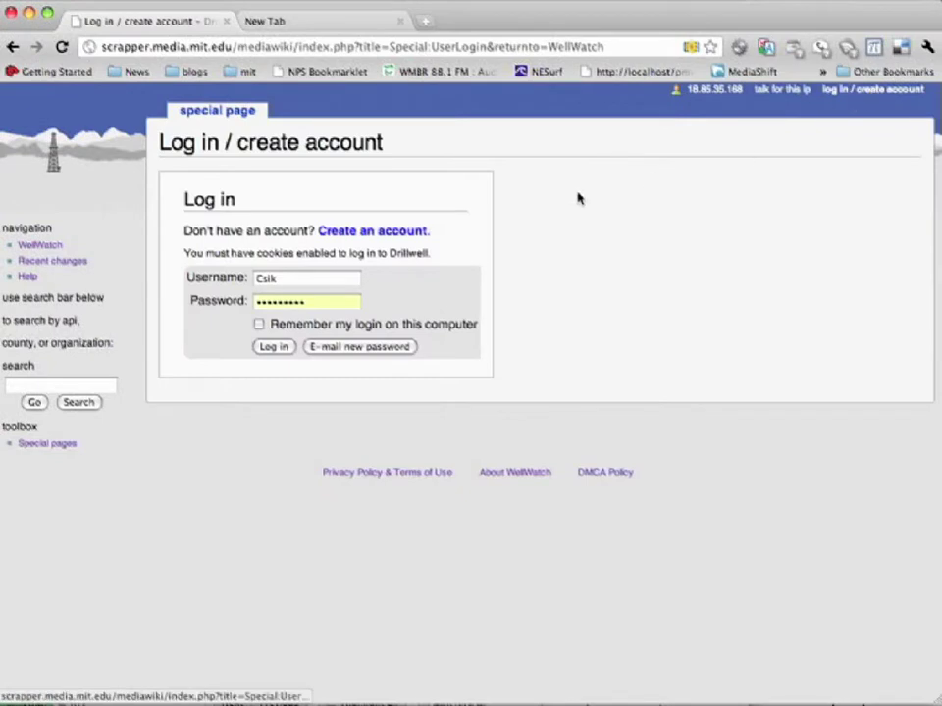
# Step: Switch to the Create account signup form, then return to the WellWatch main page
pyautogui.click(389, 238)
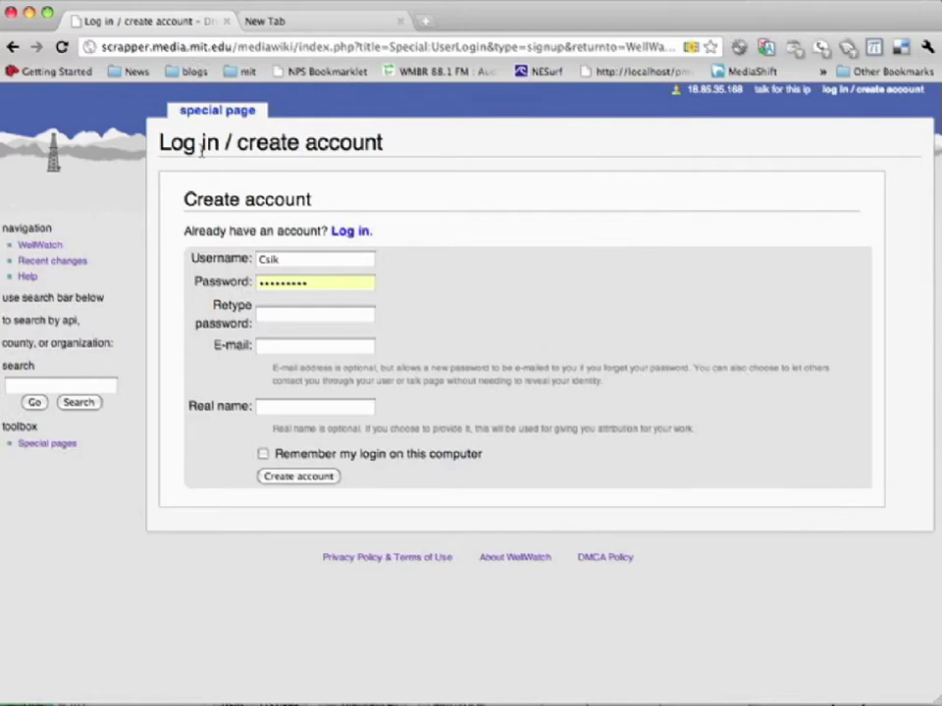
pyautogui.click(48, 247)
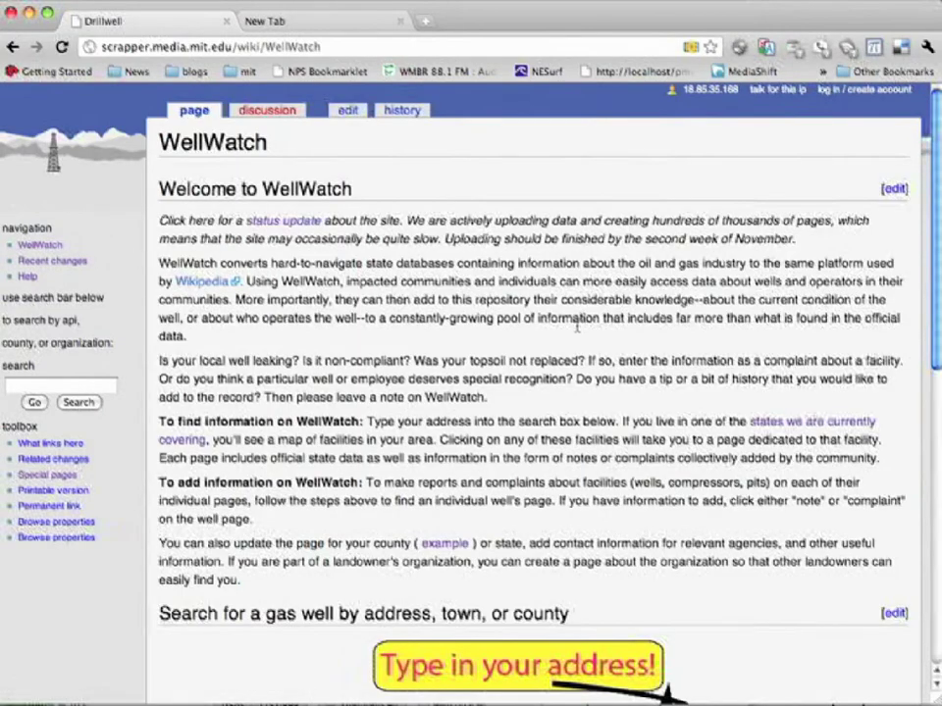
pyautogui.scroll(-5, 575, 326)
# Step: Highlight the 'Email contact' address in the main page's footer
pyautogui.scroll(5, 577, 326)
pyautogui.scroll(-10, 577, 329)
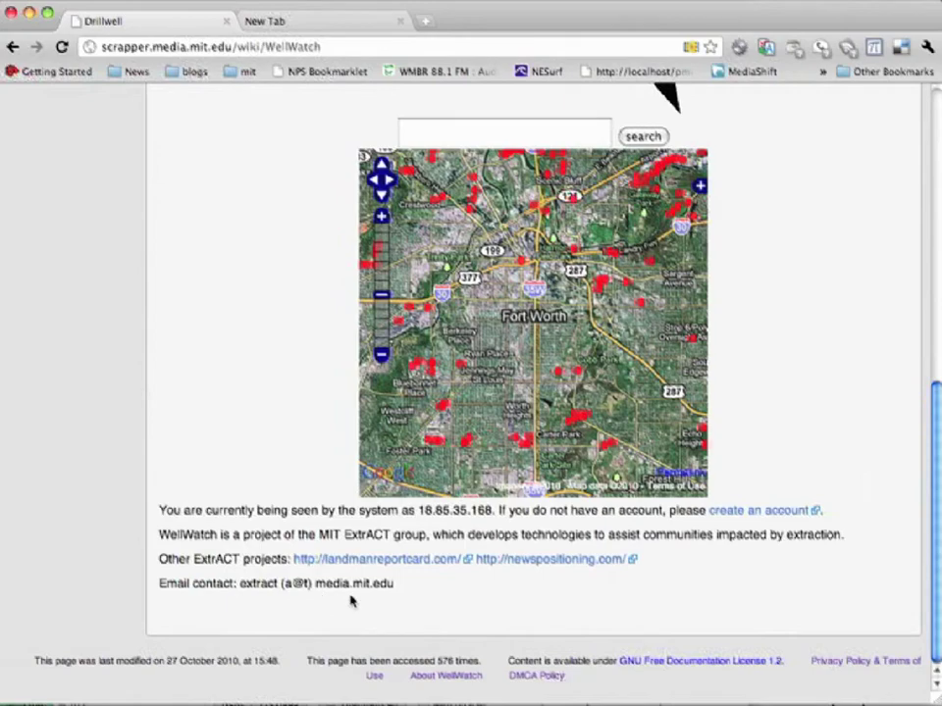
pyautogui.moveTo(394, 583); pyautogui.dragTo(237, 583)
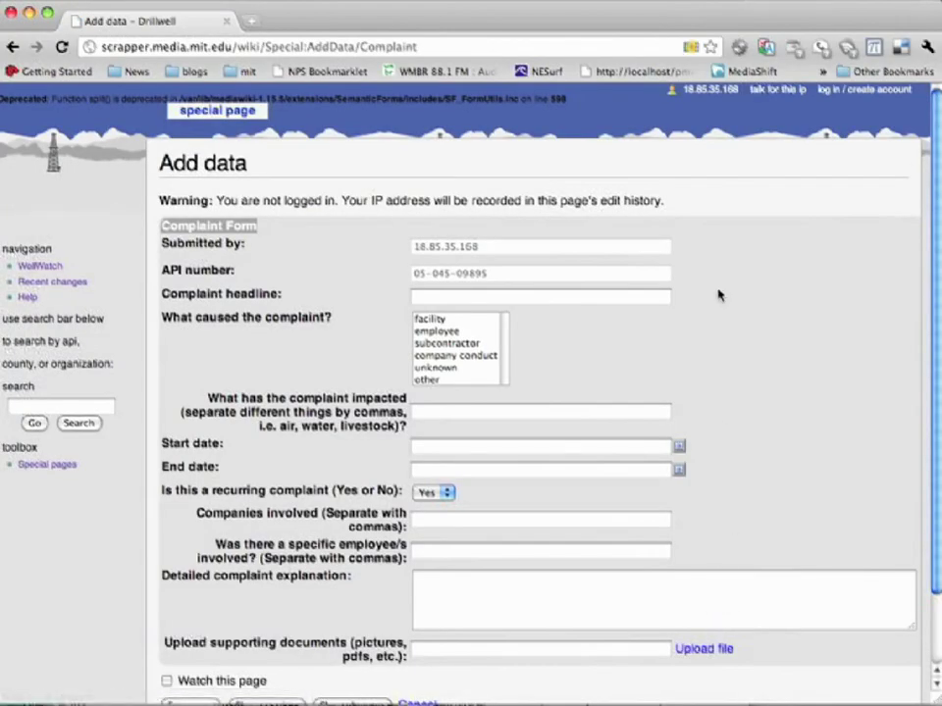
# Step: Enter 'Leaking' as the complaint headline
pyautogui.scroll(-1, 717, 295)
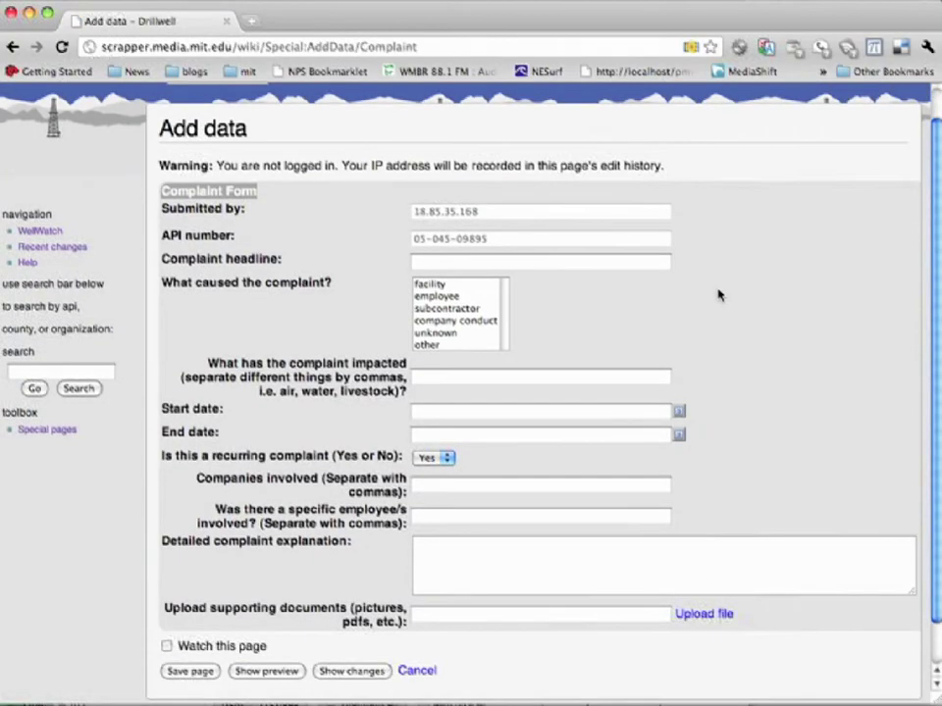
pyautogui.click(441, 263)
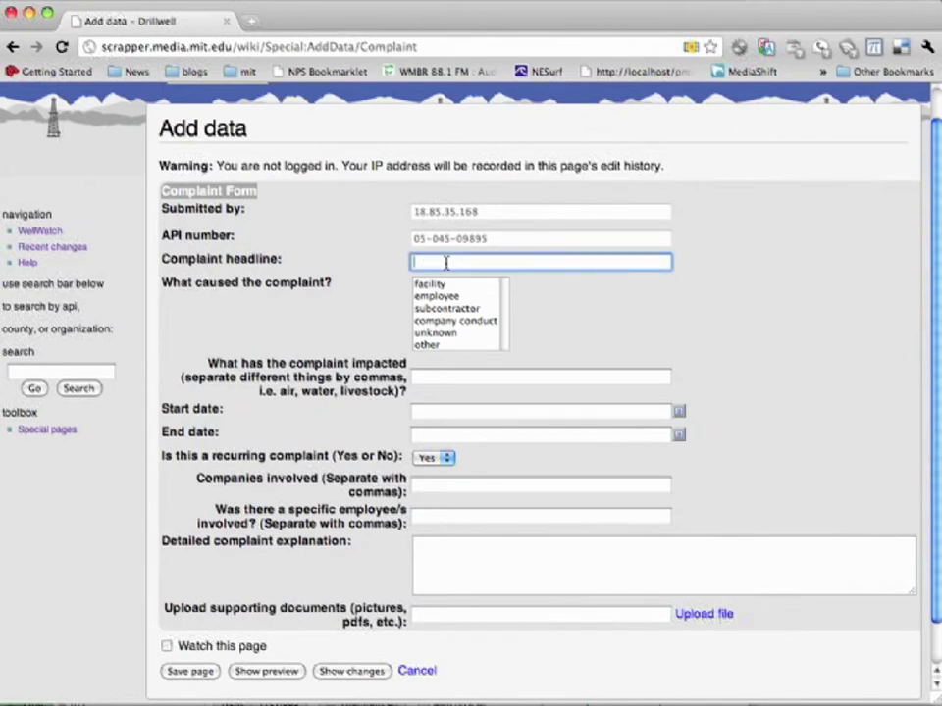
pyautogui.write('Leaking')
# Step: Choose facility as the cause and enter soil as what was impacted
pyautogui.scroll(-2, 453, 310)
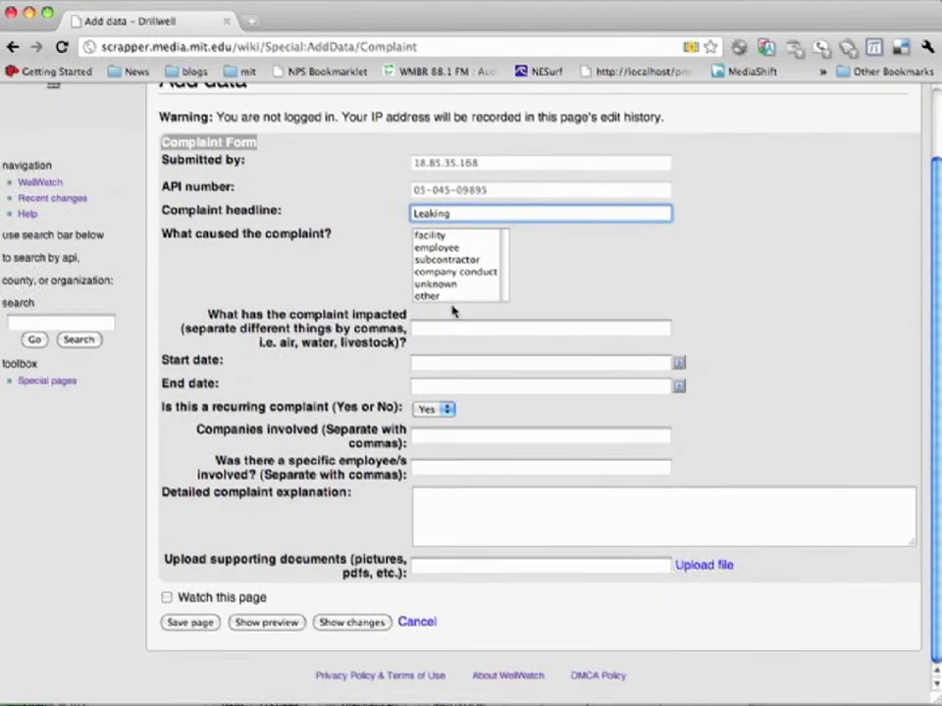
pyautogui.click(448, 237)
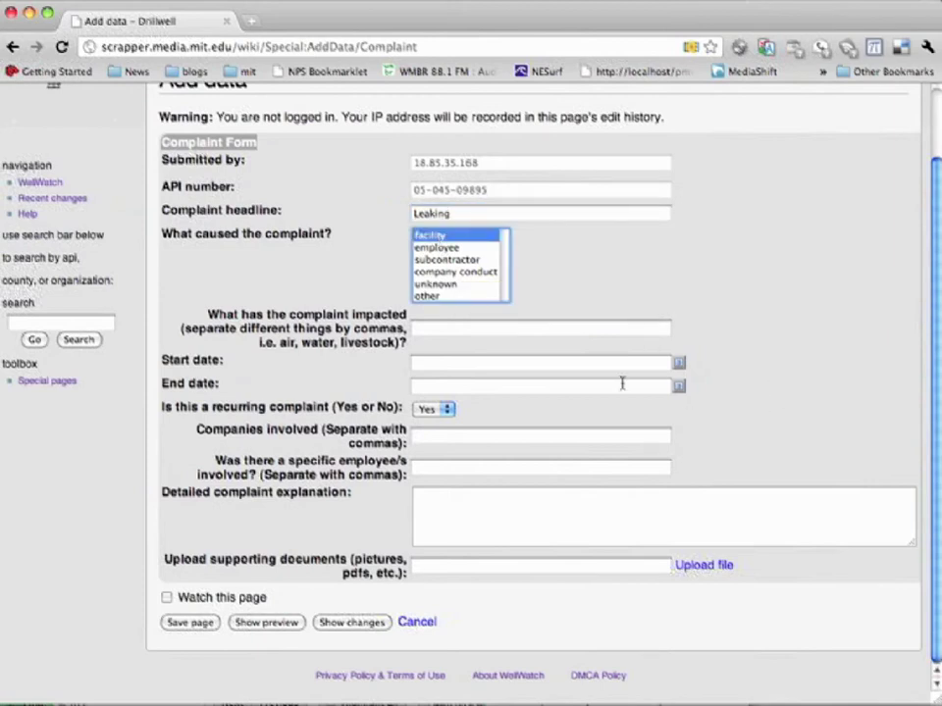
pyautogui.click(509, 330)
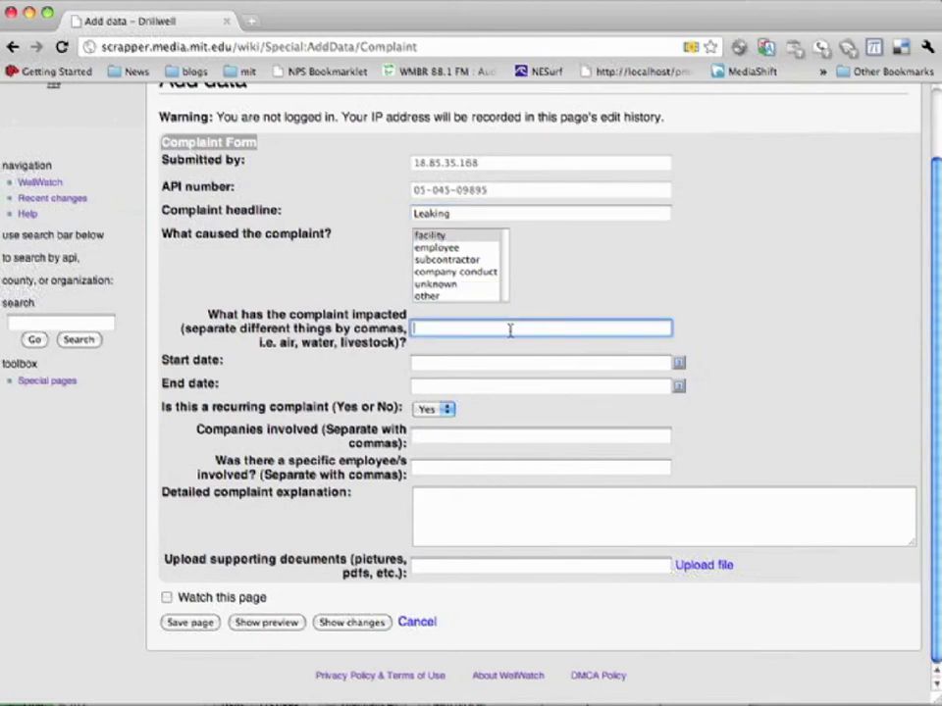
pyautogui.write('grou')
pyautogui.press('BackSpace')
pyautogui.press('BackSpace')
pyautogui.write('ou')
pyautogui.press('BackSpace')
pyautogui.press('BackSpace')
pyautogui.press('BackSpace')
pyautogui.press('BackSpace')
pyautogui.write('so')
# Step: Set the complaint's start date to 12/10/2010 and end date to 28/10/2010
pyautogui.click(678, 363)
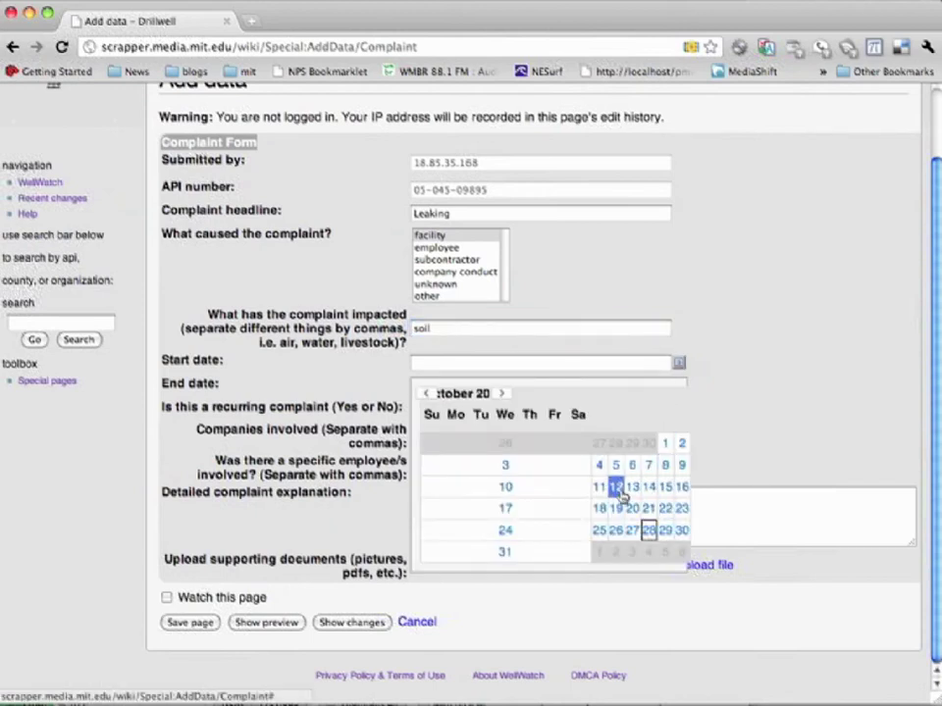
pyautogui.click(616, 486)
pyautogui.click(678, 385)
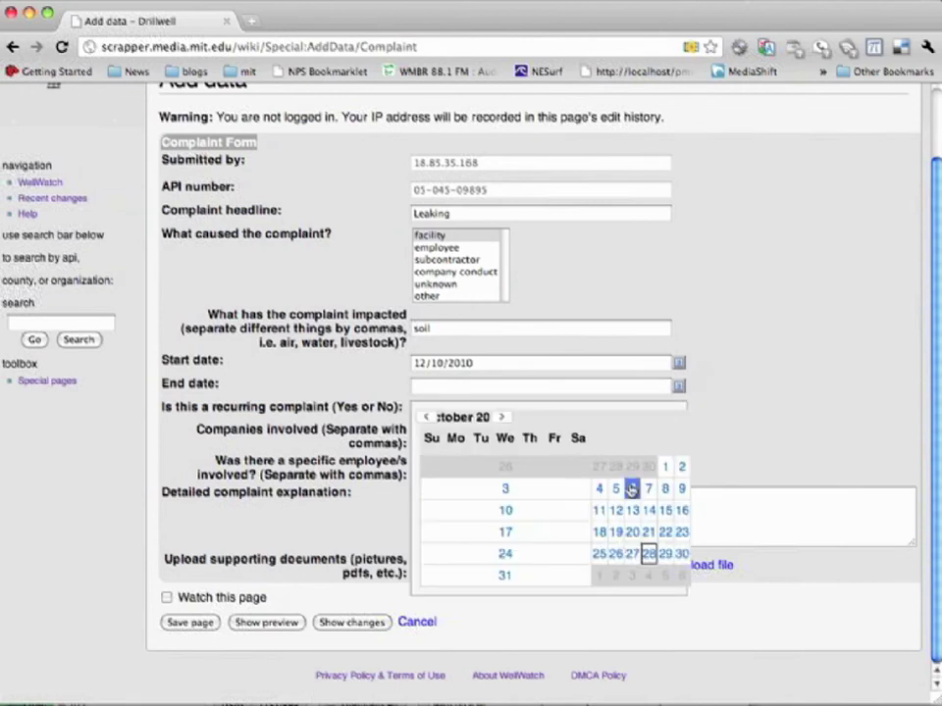
pyautogui.click(500, 417)
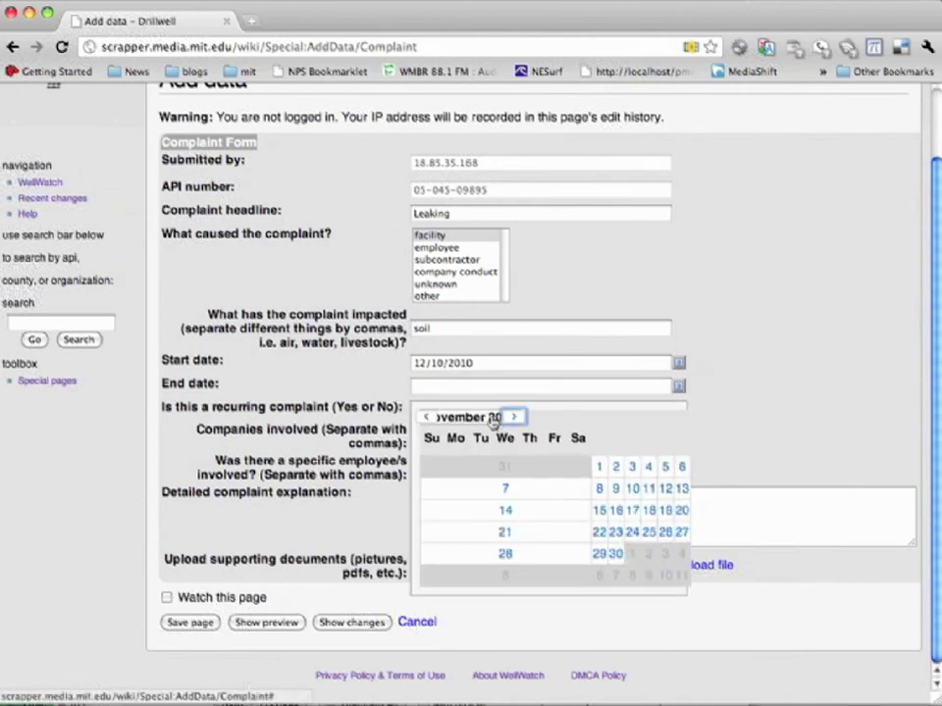
pyautogui.click(431, 416)
pyautogui.click(668, 554)
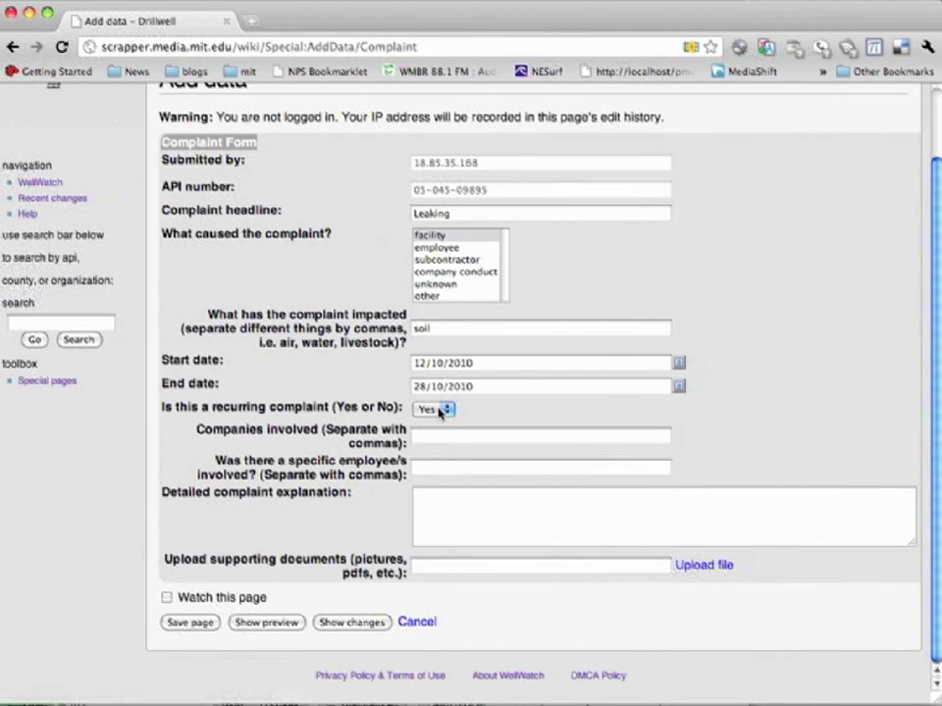
# Step: Enter Encana as the company and explain the pumpjack leaks what seems to be water
pyautogui.click(458, 438)
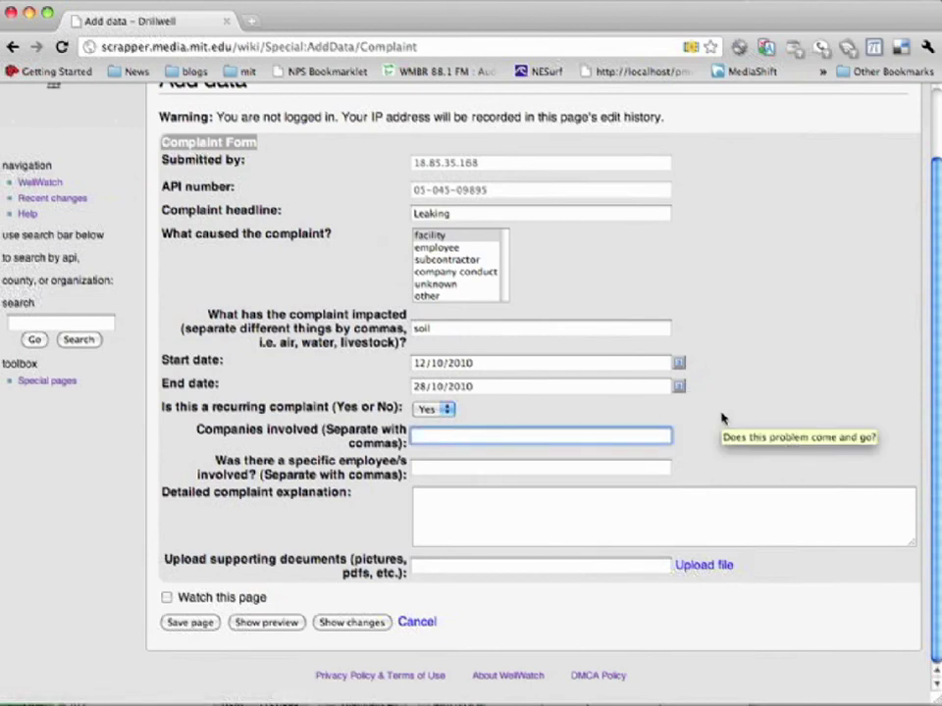
pyautogui.write('Emdana')
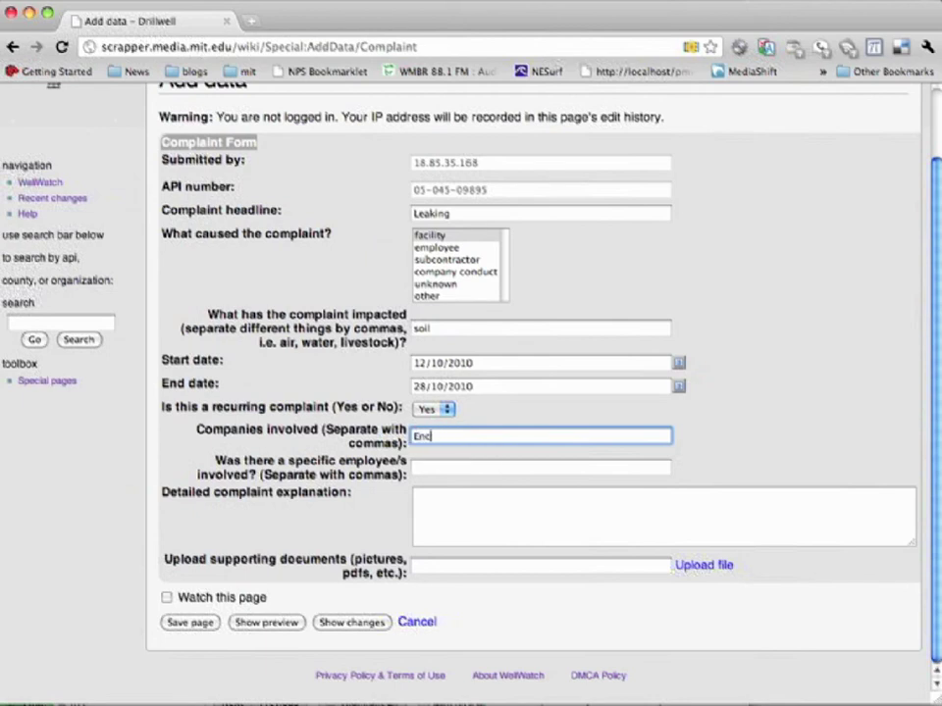
pyautogui.write('ana')
pyautogui.click(848, 448)
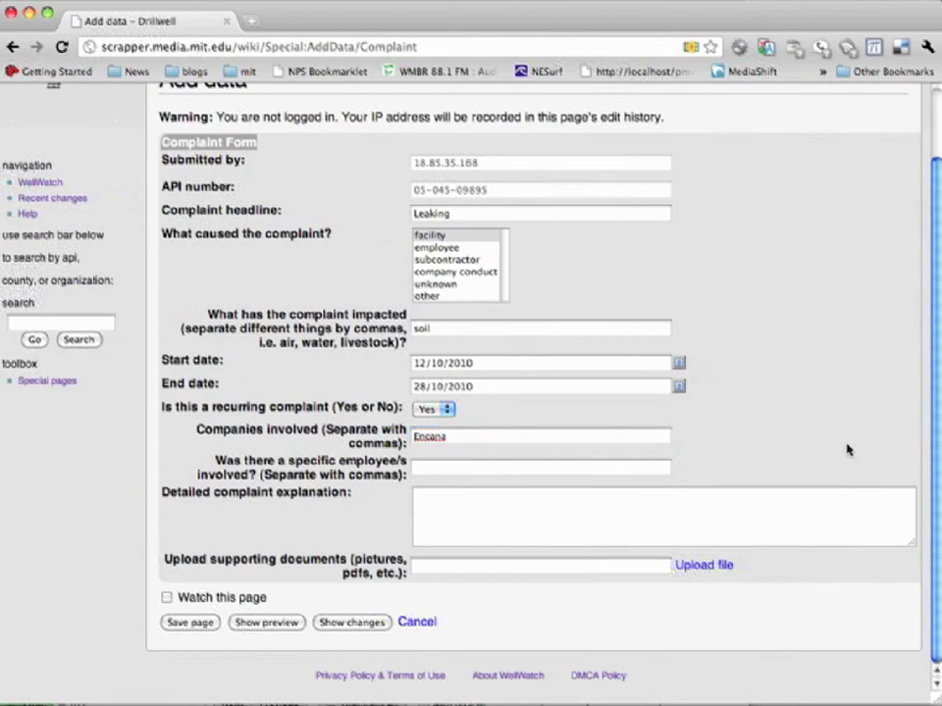
pyautogui.click(530, 504)
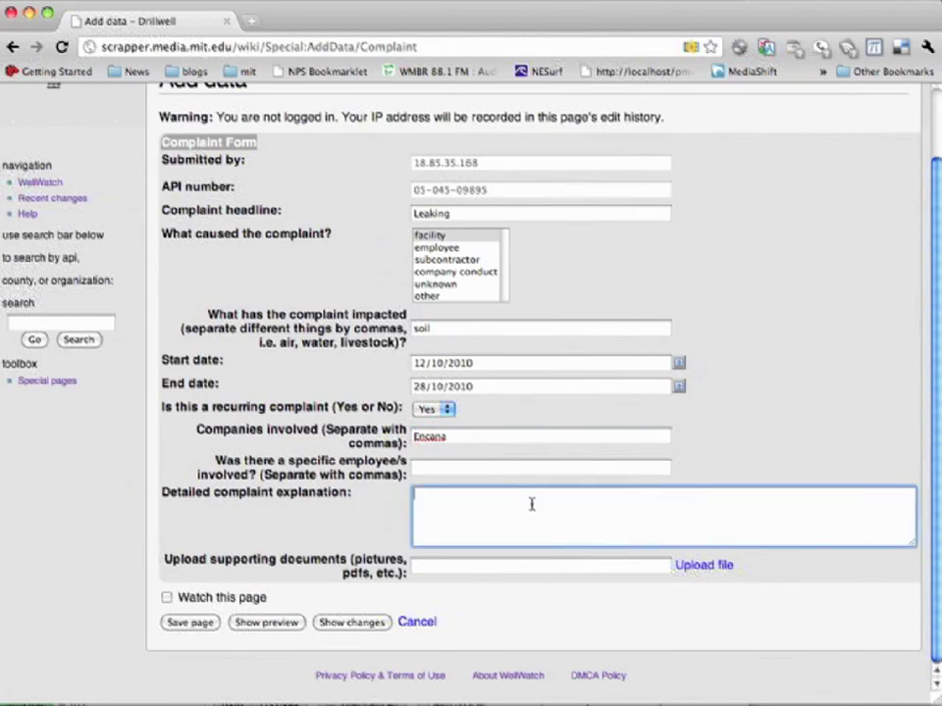
pyautogui.write("There's a leak from ")
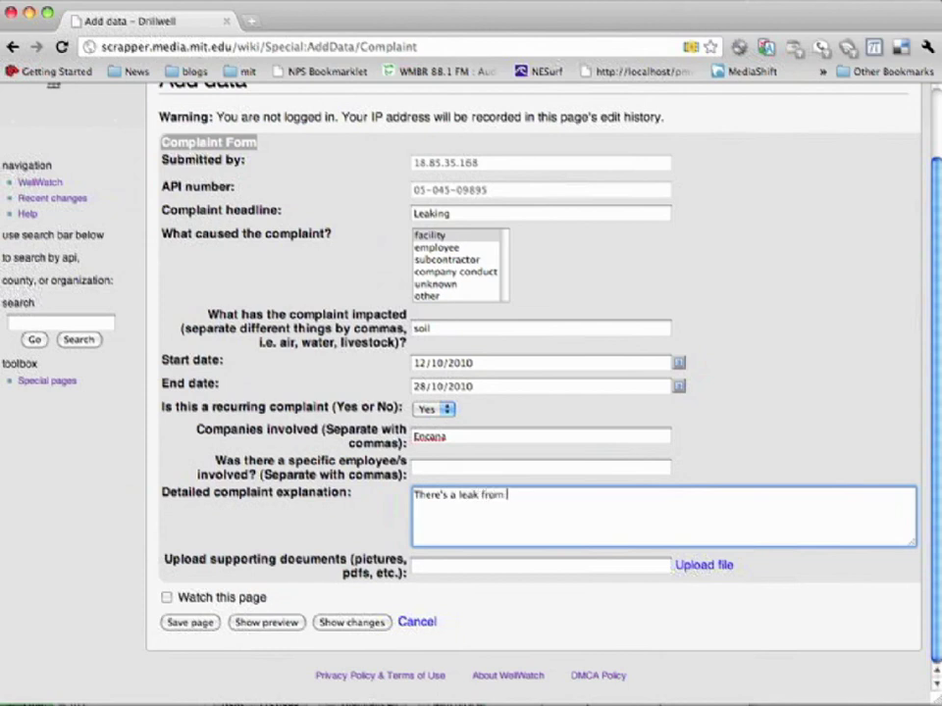
pyautogui.write('the pumpjack.  S')
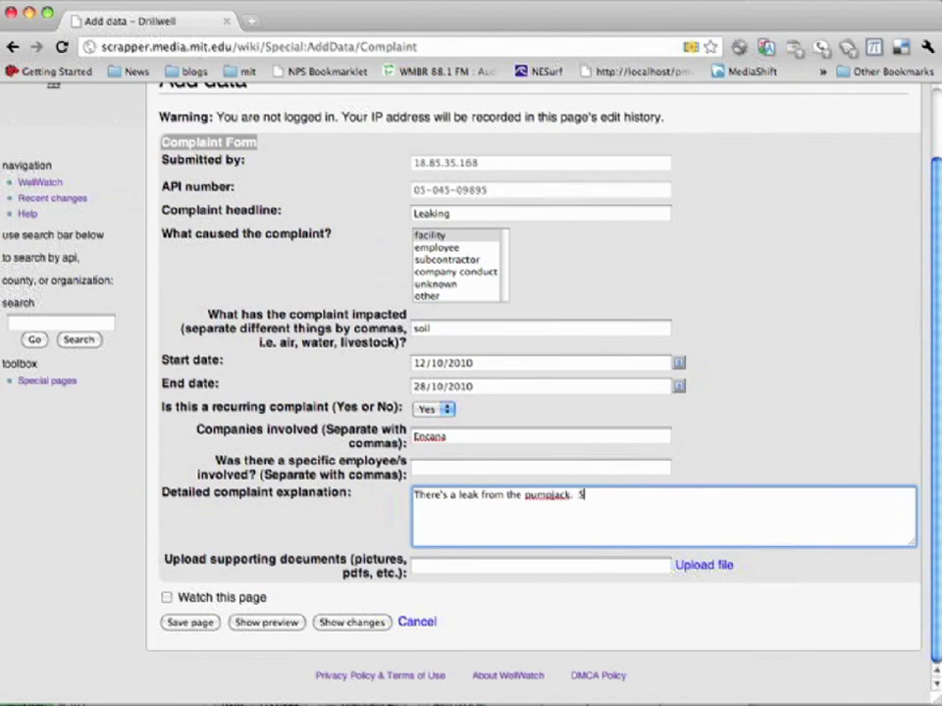
pyautogui.write('eems to be water.')
# Step: Try uploading a supporting photo and find that uploads require logging in
pyautogui.click(716, 564)
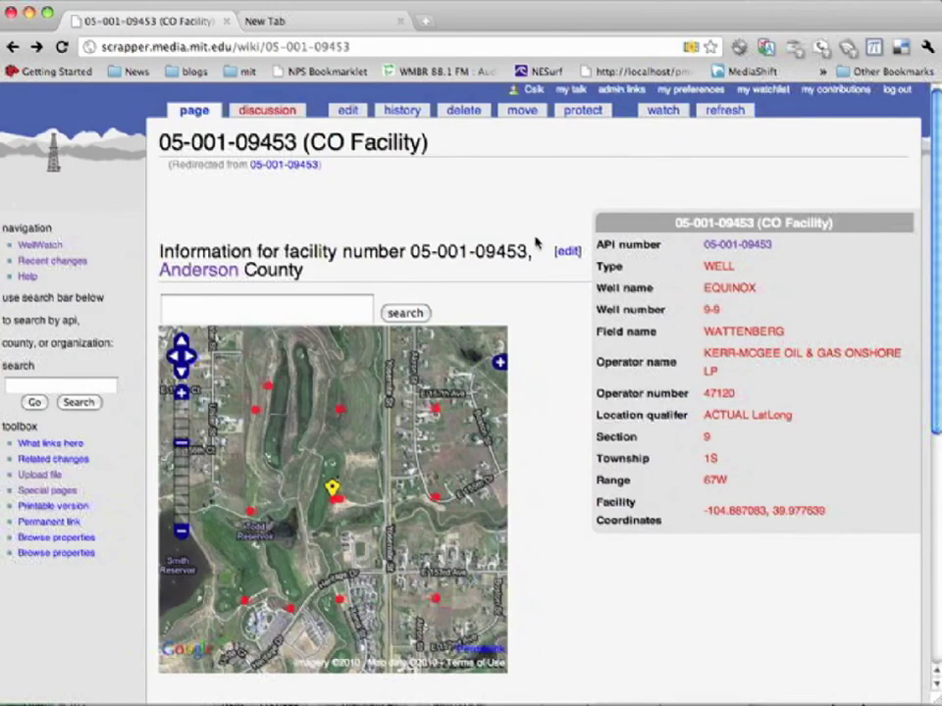
pyautogui.scroll(-4, 536, 251)
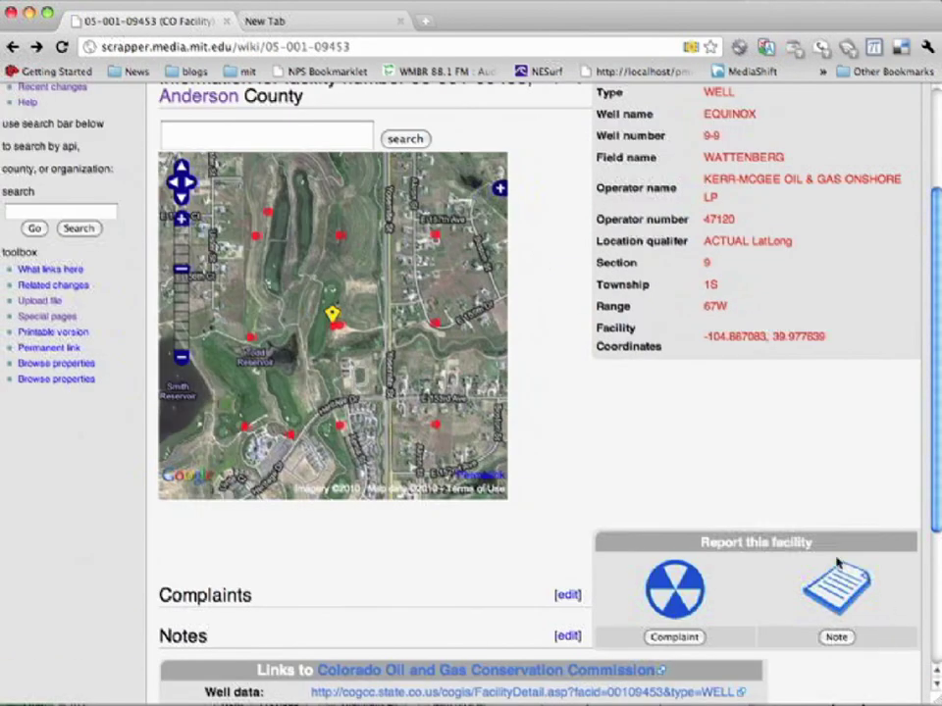